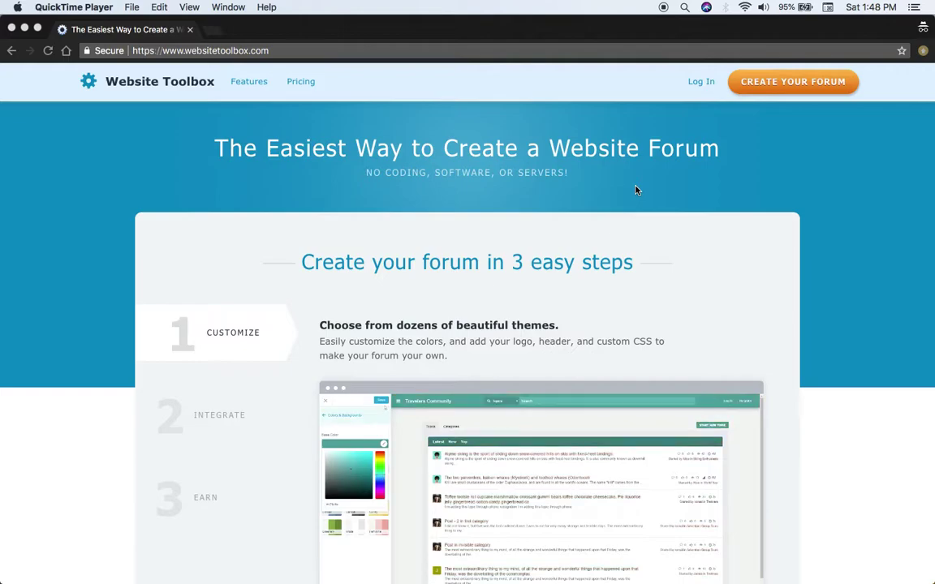
Sign up for a new forum by entering a username, email address and password.
{"action": "left_click", "coordinate": [805, 84]}
{"action": "left_click", "coordinate": [805, 84]}
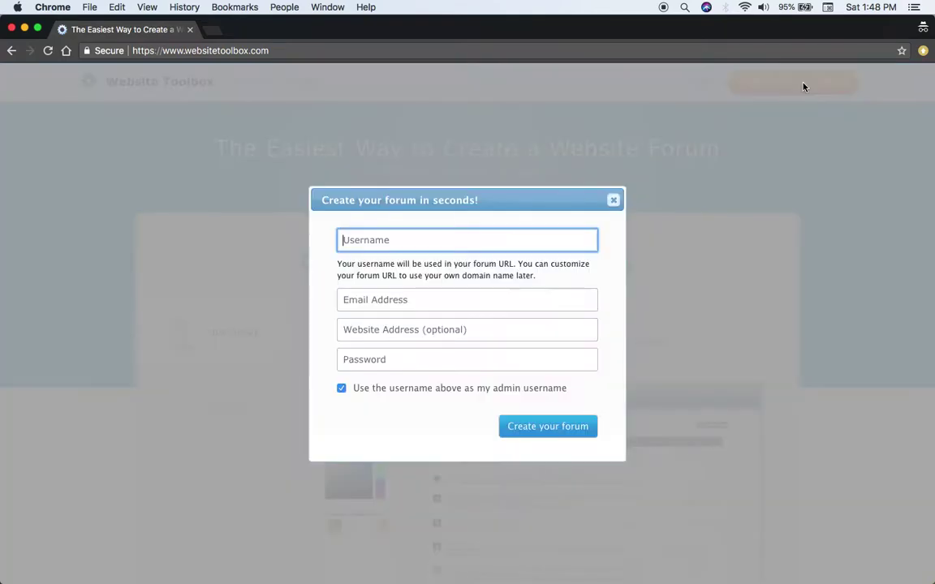
{"action": "type", "text": "ytest"}
{"action": "key", "text": "Tab"}
{"action": "type", "text": "y"}
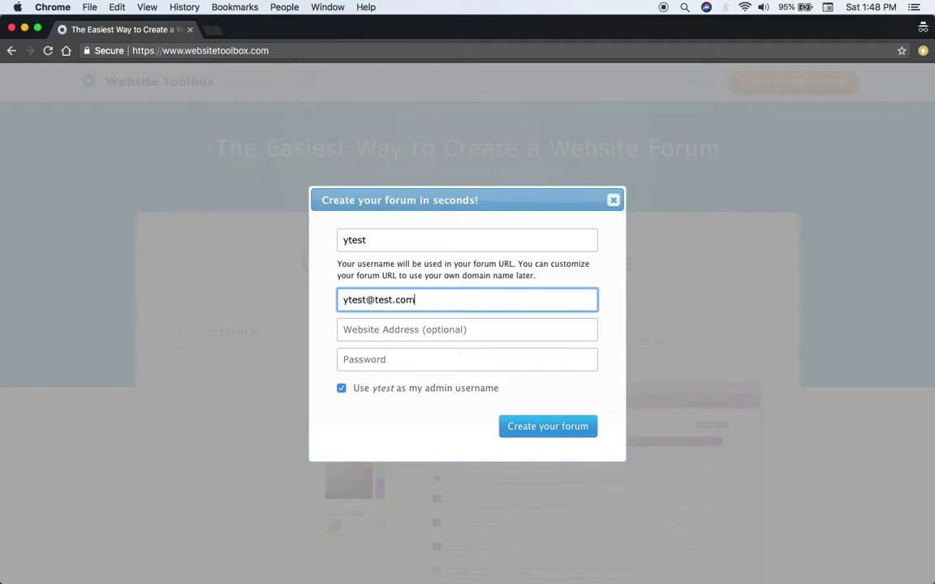
{"action": "key", "text": "Tab"}
{"action": "key", "text": "Tab"}
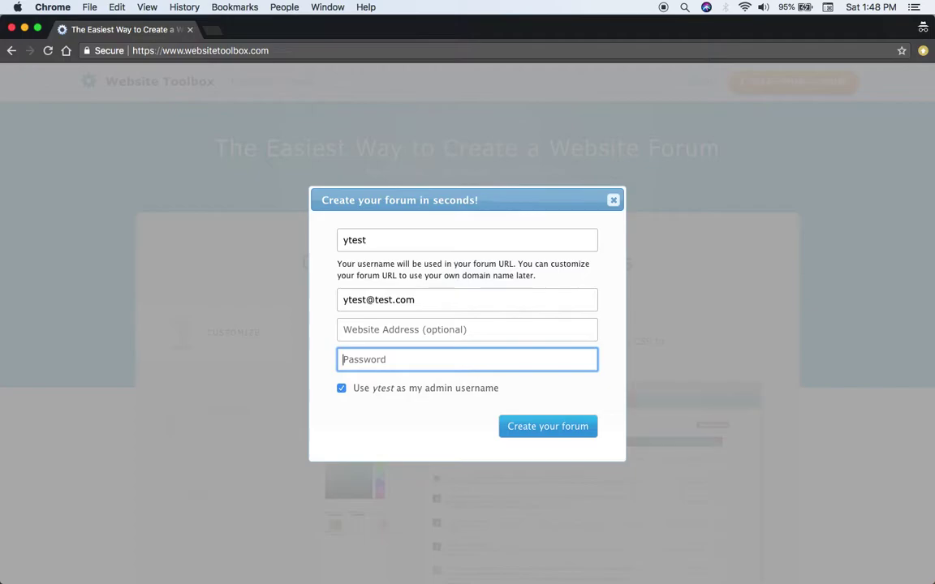
{"action": "type", "text": "test"}
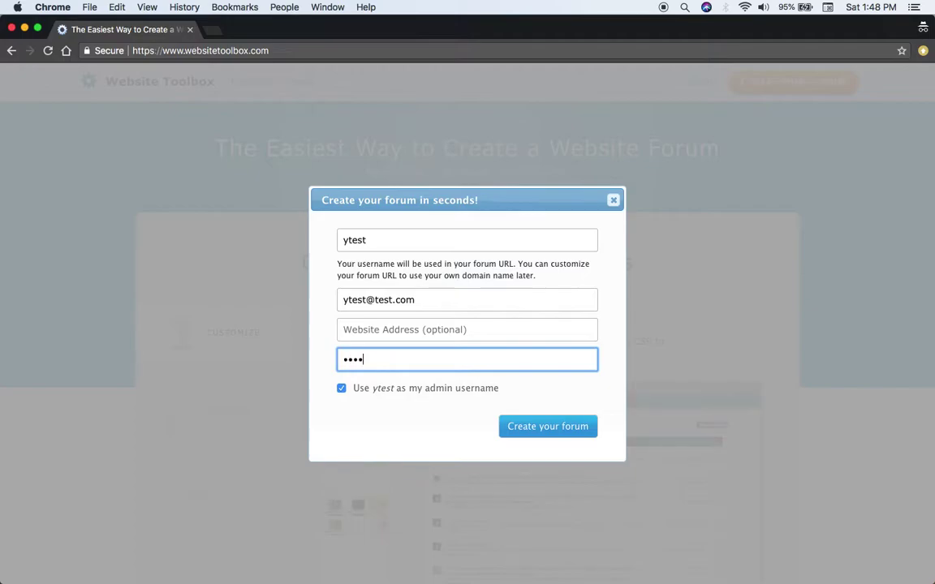
{"action": "key", "text": "Return"}
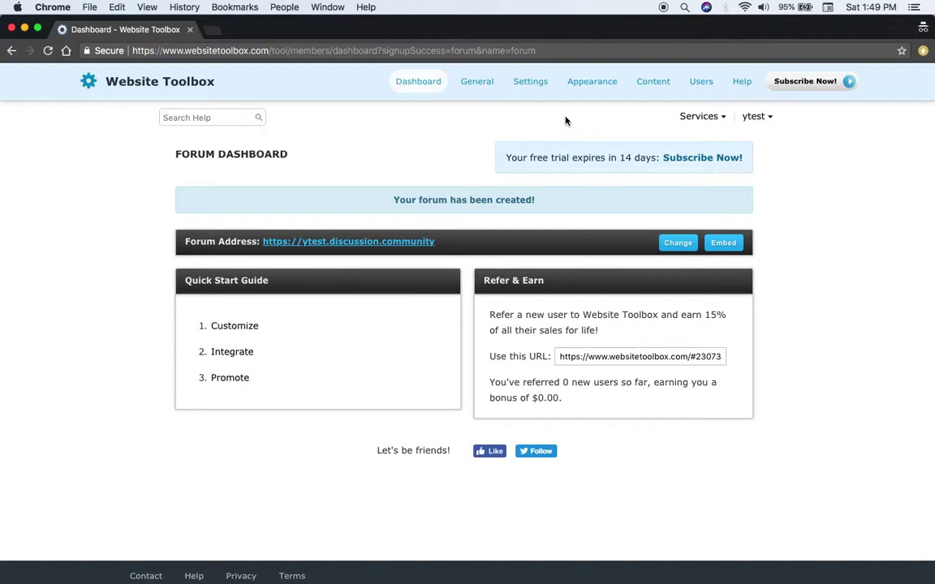
Expand the Quick Start Guide's Customize steps and go to 'Customize your theme'.
{"action": "left_click", "coordinate": [233, 328]}
{"action": "scroll", "coordinate": [232, 329], "scroll_direction": "down", "scroll_amount": 1}
{"action": "left_click", "coordinate": [269, 334]}
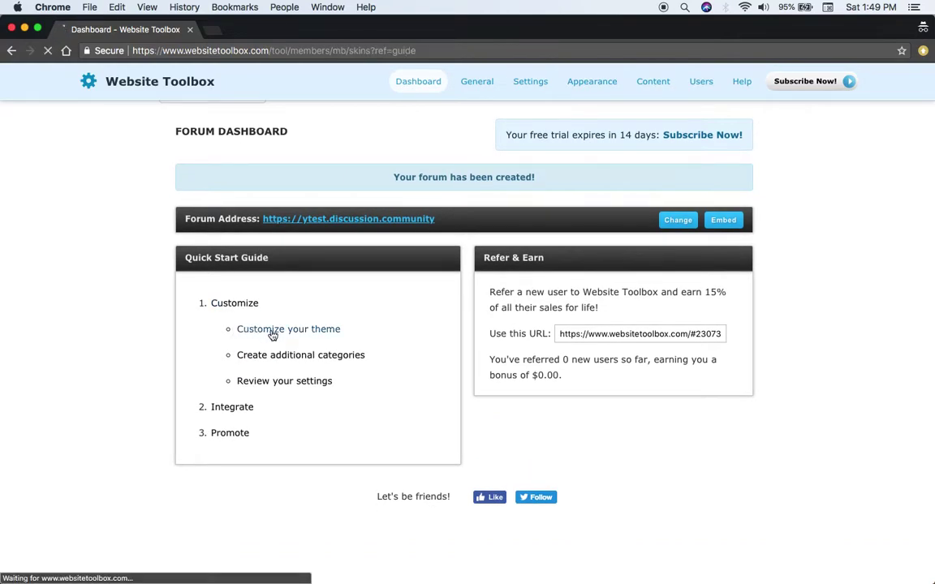
Browse the theme list and activate the Modern Elegance theme.
{"action": "scroll", "coordinate": [271, 334], "scroll_direction": "down", "scroll_amount": 2}
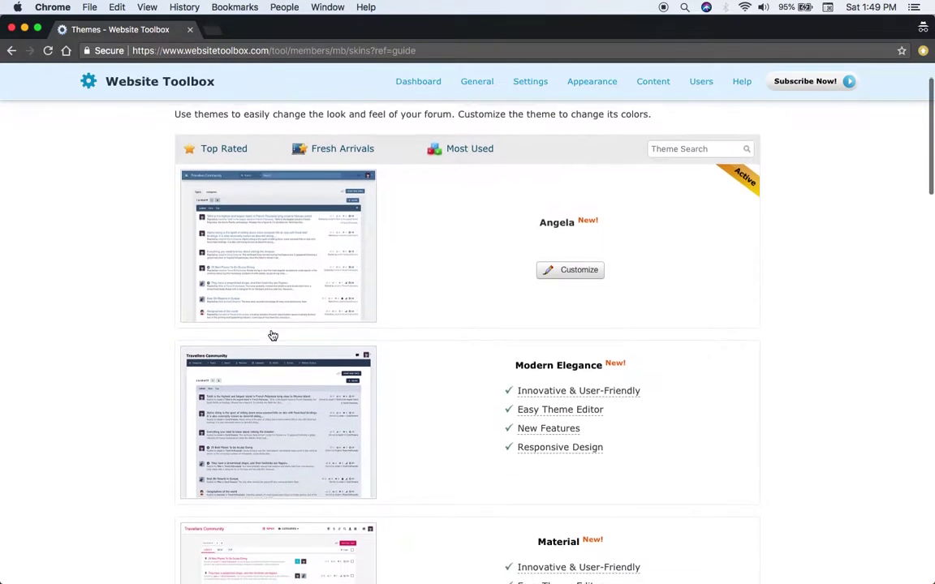
{"action": "mouse_move", "coordinate": [316, 265]}
{"action": "mouse_move", "coordinate": [299, 397]}
{"action": "scroll", "coordinate": [455, 368], "scroll_direction": "down", "scroll_amount": 5}
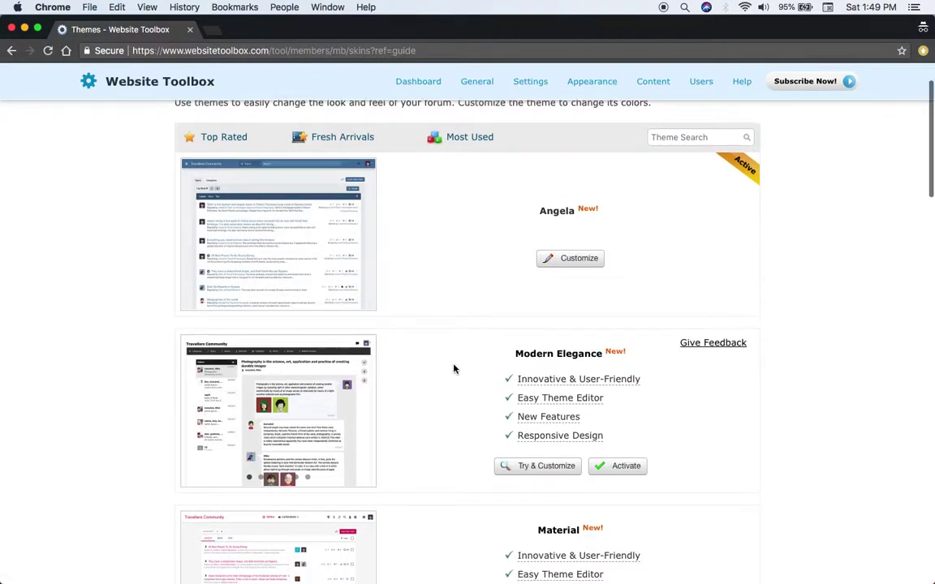
{"action": "scroll", "coordinate": [454, 369], "scroll_direction": "up", "scroll_amount": 4}
{"action": "scroll", "coordinate": [454, 370], "scroll_direction": "down", "scroll_amount": 12}
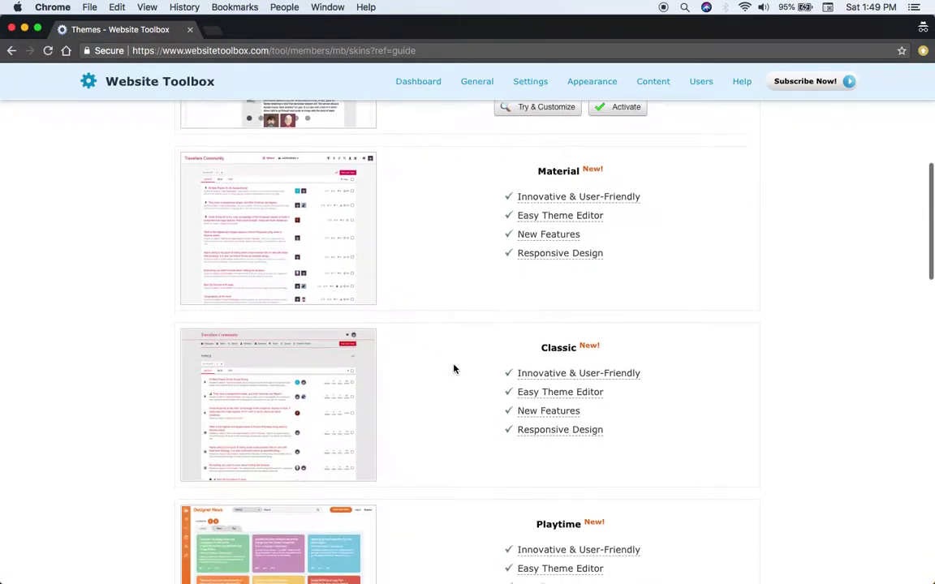
{"action": "scroll", "coordinate": [454, 369], "scroll_direction": "down", "scroll_amount": 9}
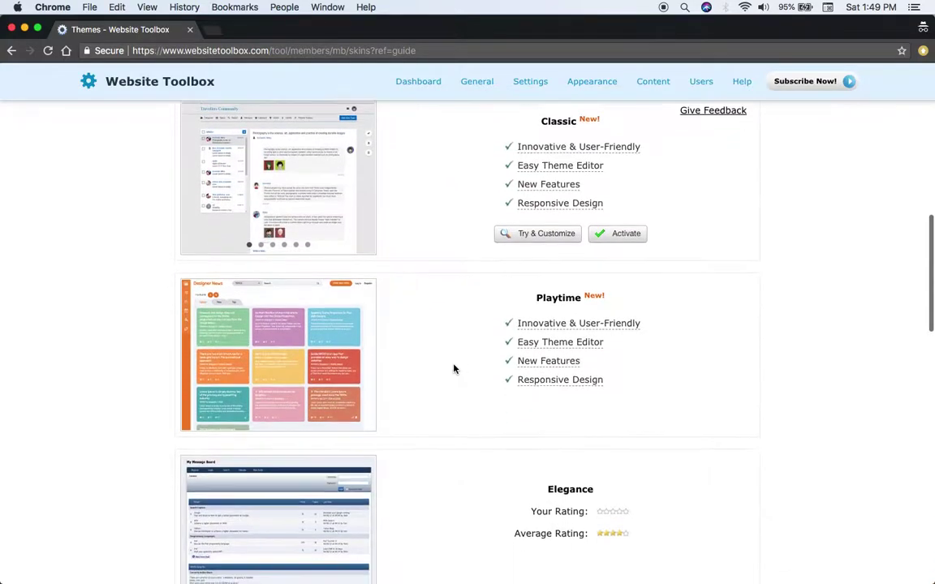
{"action": "scroll", "coordinate": [454, 370], "scroll_direction": "down", "scroll_amount": 10}
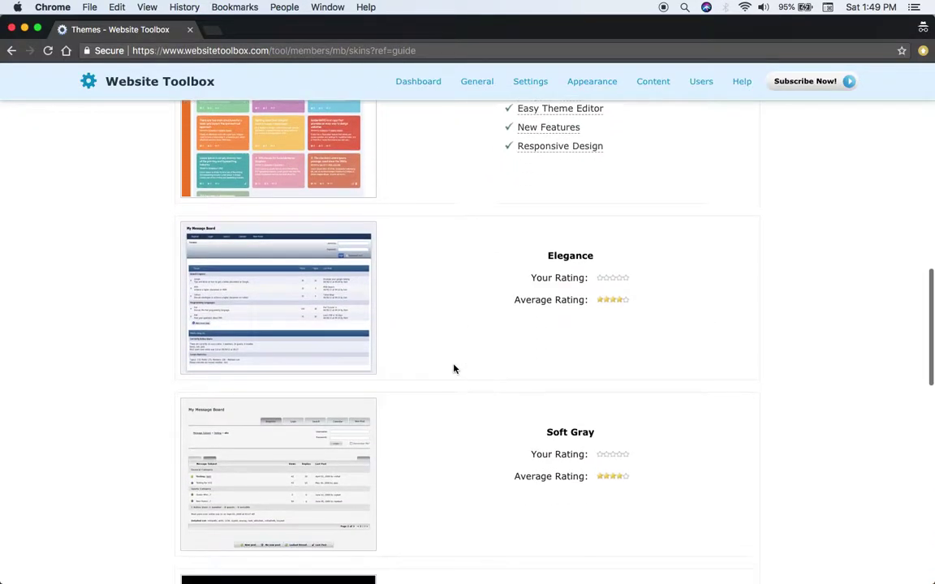
{"action": "scroll", "coordinate": [454, 370], "scroll_direction": "down", "scroll_amount": 5}
{"action": "scroll", "coordinate": [454, 369], "scroll_direction": "up", "scroll_amount": 20}
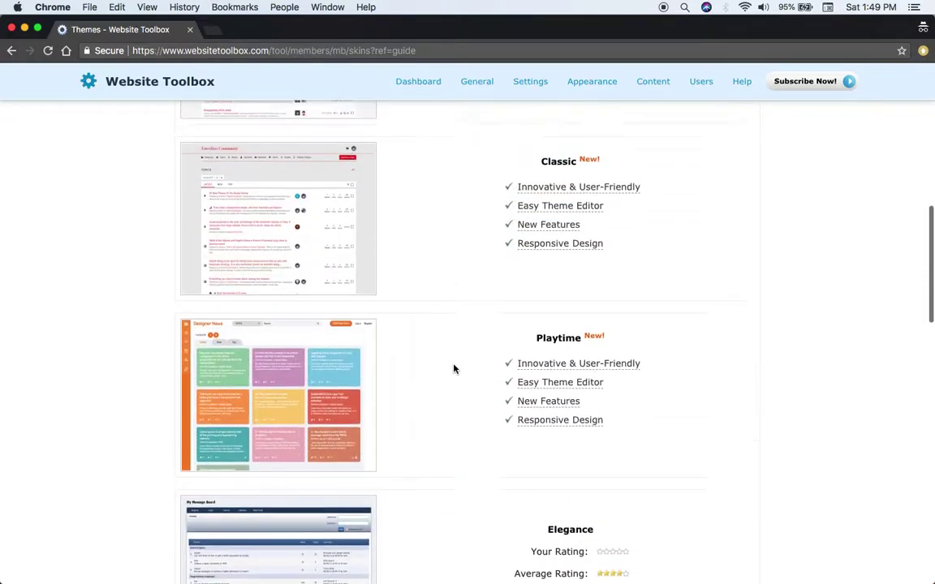
{"action": "scroll", "coordinate": [454, 369], "scroll_direction": "up", "scroll_amount": 10}
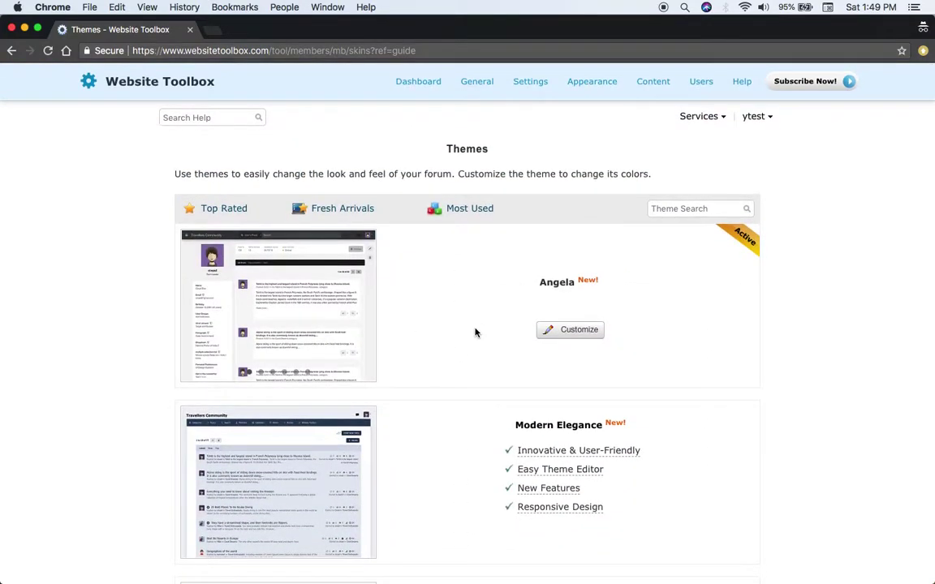
{"action": "scroll", "coordinate": [581, 379], "scroll_direction": "down", "scroll_amount": 4}
{"action": "left_click", "coordinate": [626, 396]}
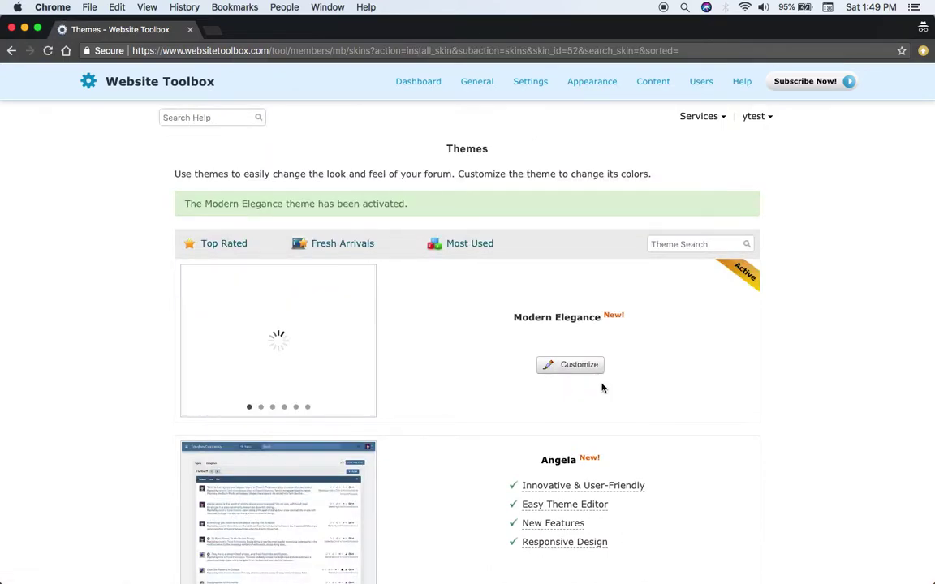
Open the Modern Elegance customizer, view the Identity section, then return to the section list.
{"action": "left_click", "coordinate": [575, 371]}
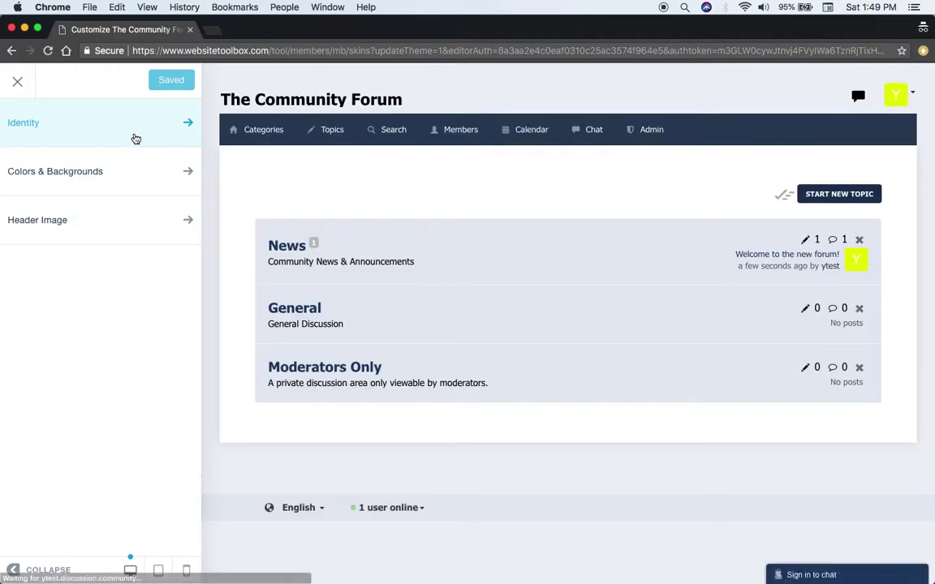
{"action": "left_click", "coordinate": [135, 139]}
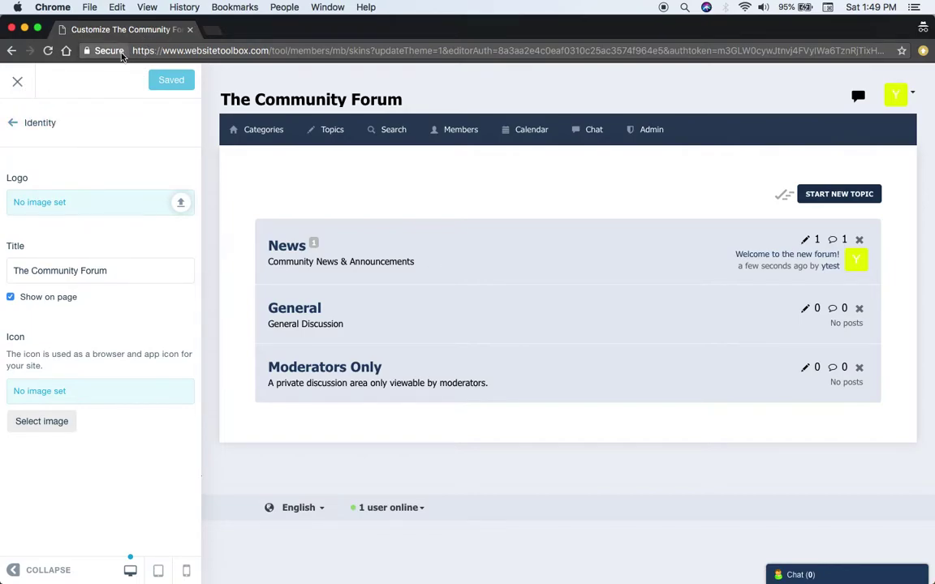
{"action": "left_click", "coordinate": [19, 124]}
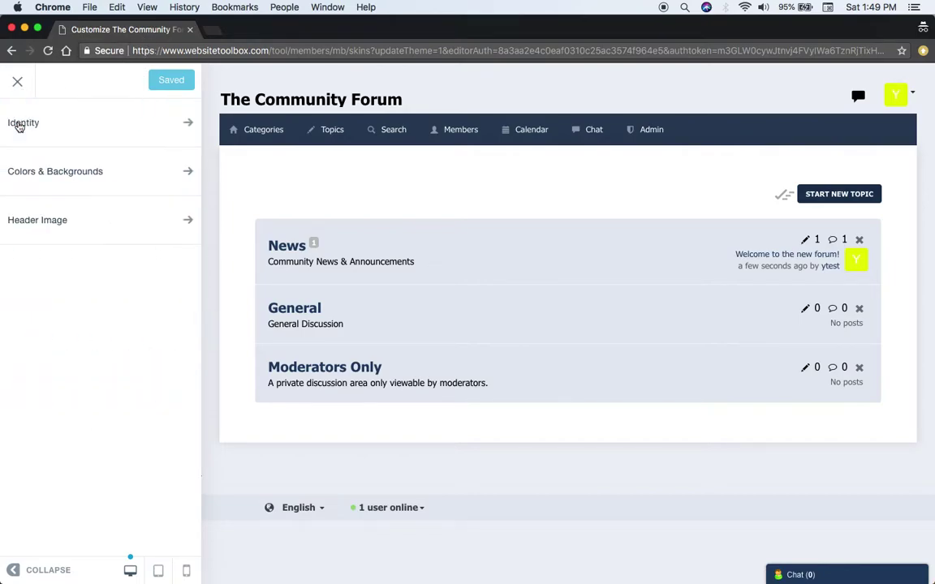
Try green and yellow-green base colours, then set the forum's base colour to dark blue.
{"action": "left_click", "coordinate": [46, 175]}
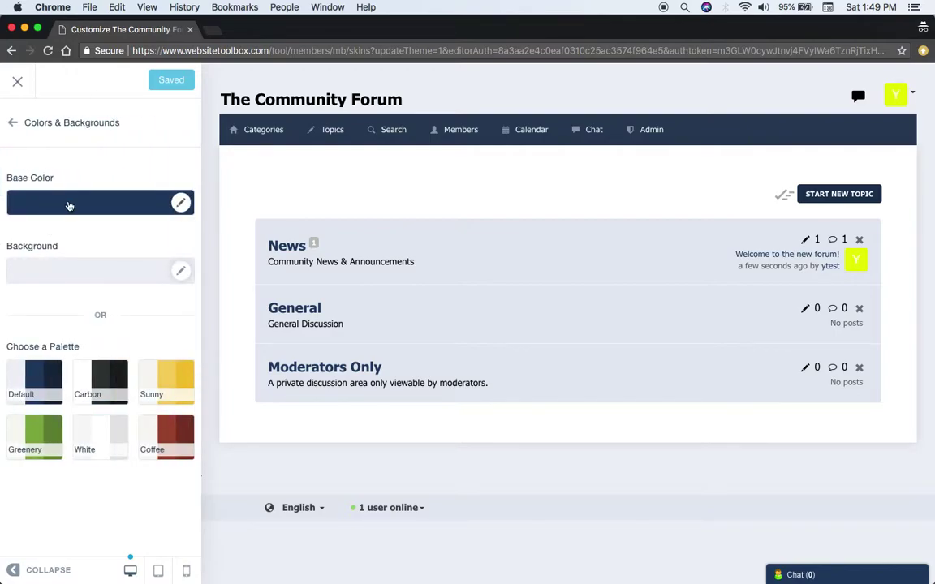
{"action": "left_click", "coordinate": [73, 194]}
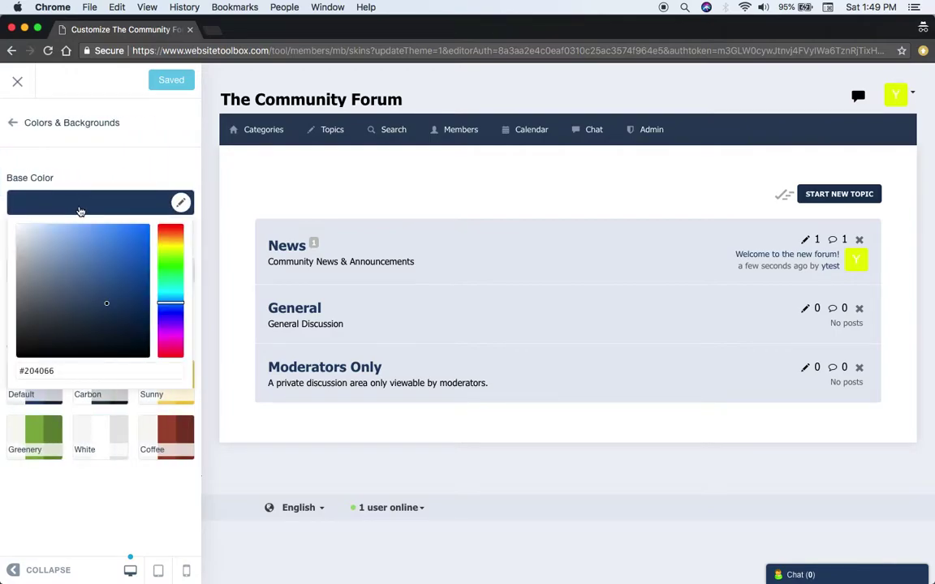
{"action": "left_click", "coordinate": [171, 279]}
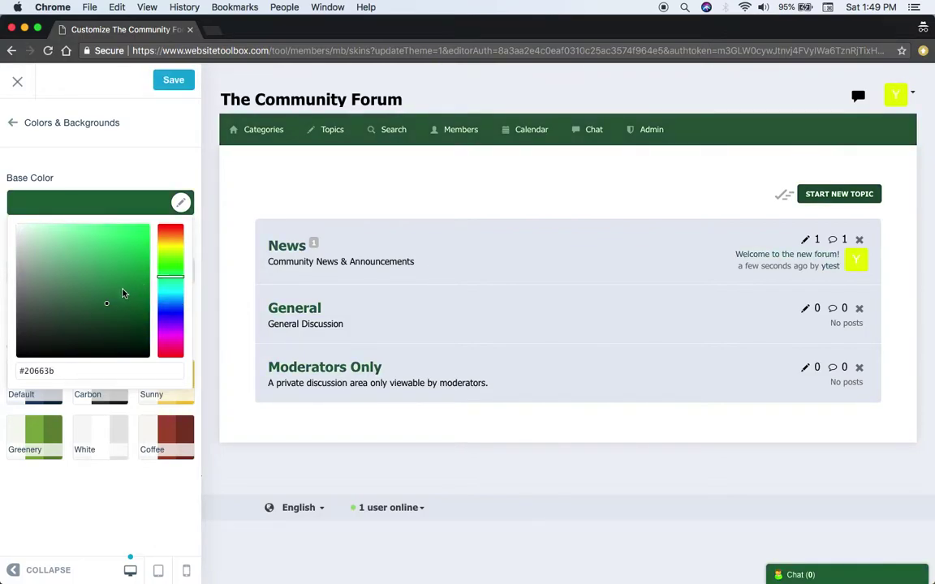
{"action": "left_click", "coordinate": [174, 266]}
{"action": "left_click", "coordinate": [170, 313]}
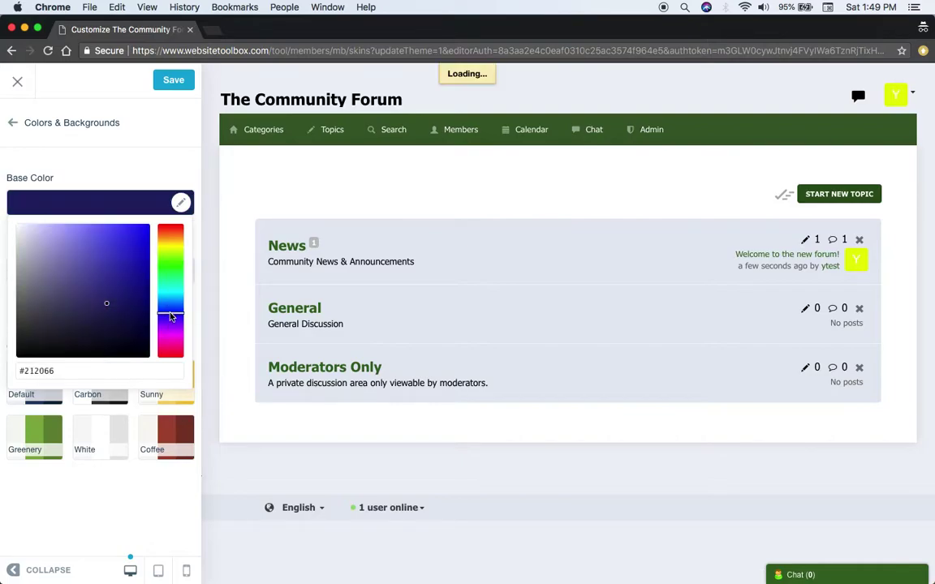
{"action": "left_click", "coordinate": [140, 149]}
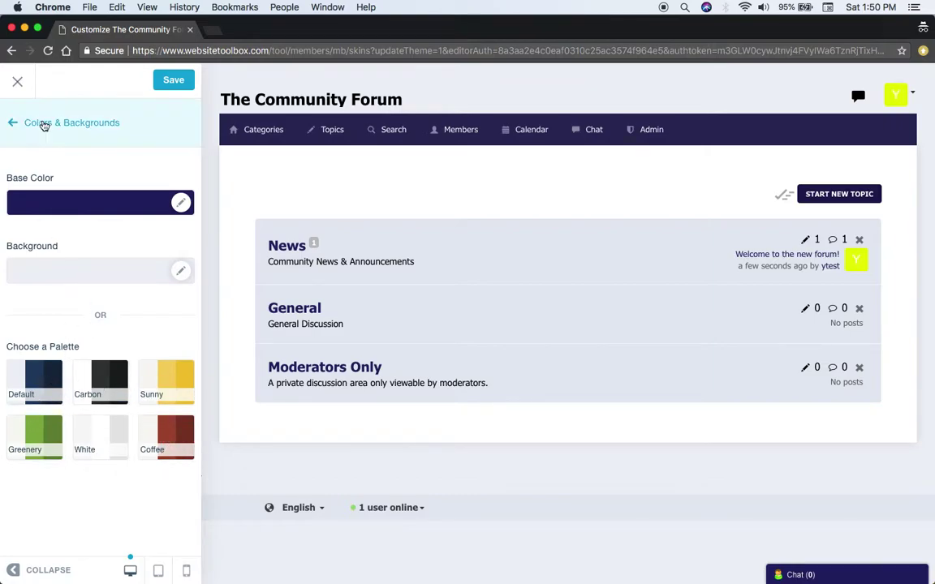
Look at the header image settings, then close the customizer back to the Themes page.
{"action": "left_click", "coordinate": [33, 123]}
{"action": "left_click", "coordinate": [48, 221]}
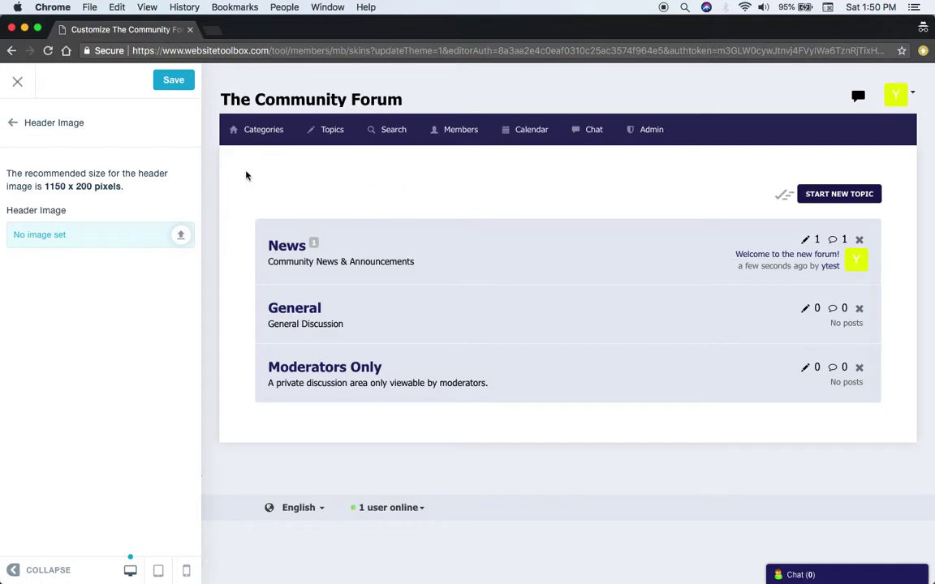
{"action": "left_click", "coordinate": [17, 82]}
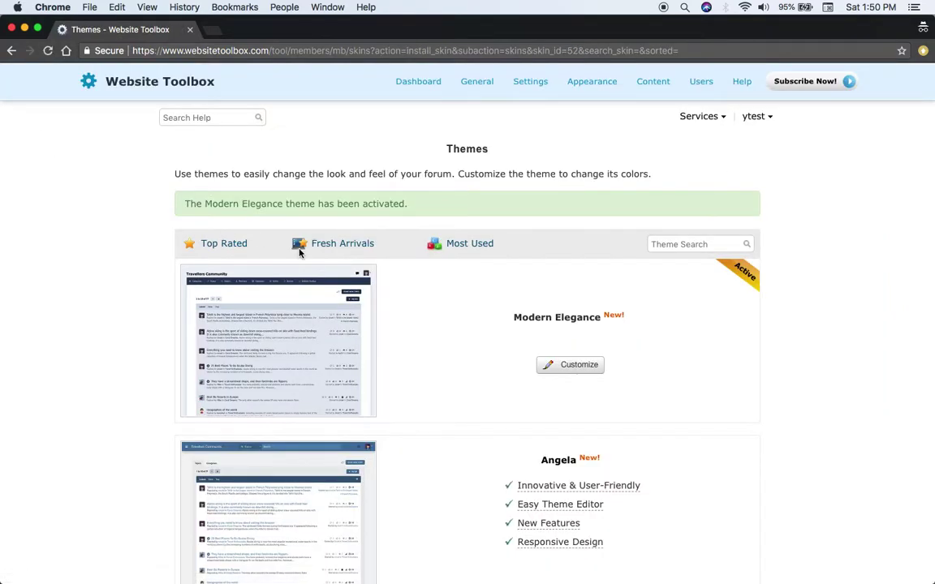
Open the Custom Domain Name page and keep .discussion.community as the domain suffix.
{"action": "mouse_move", "coordinate": [659, 78]}
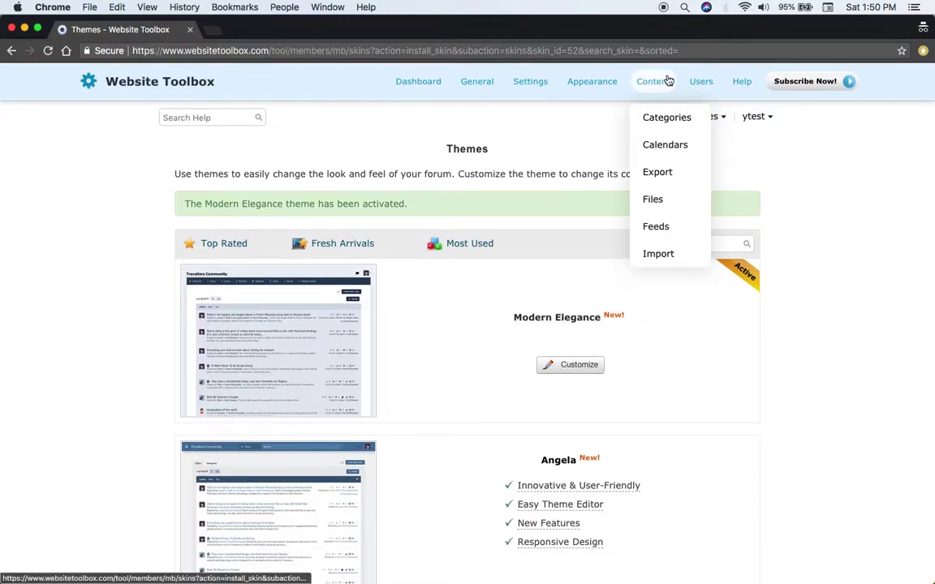
{"action": "mouse_move", "coordinate": [588, 83]}
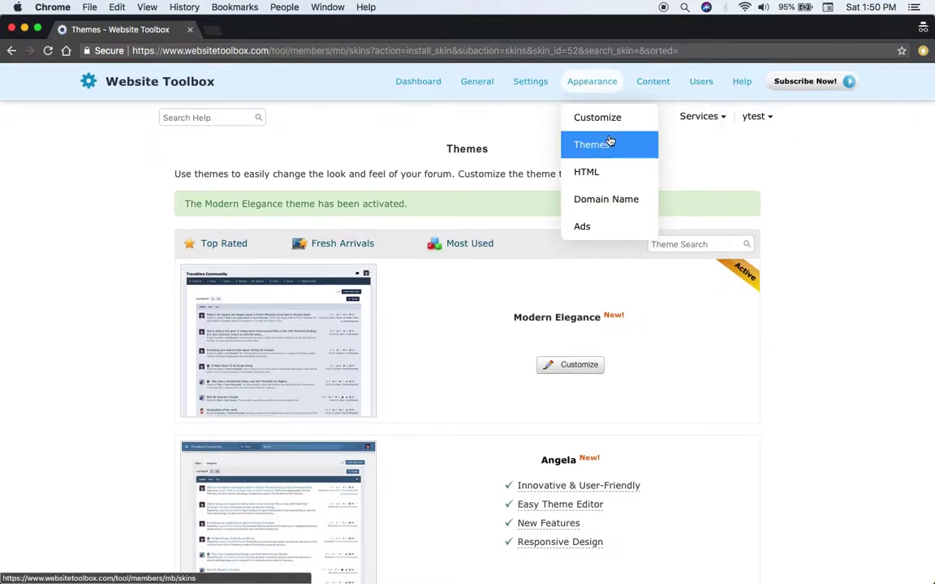
{"action": "left_click", "coordinate": [615, 209]}
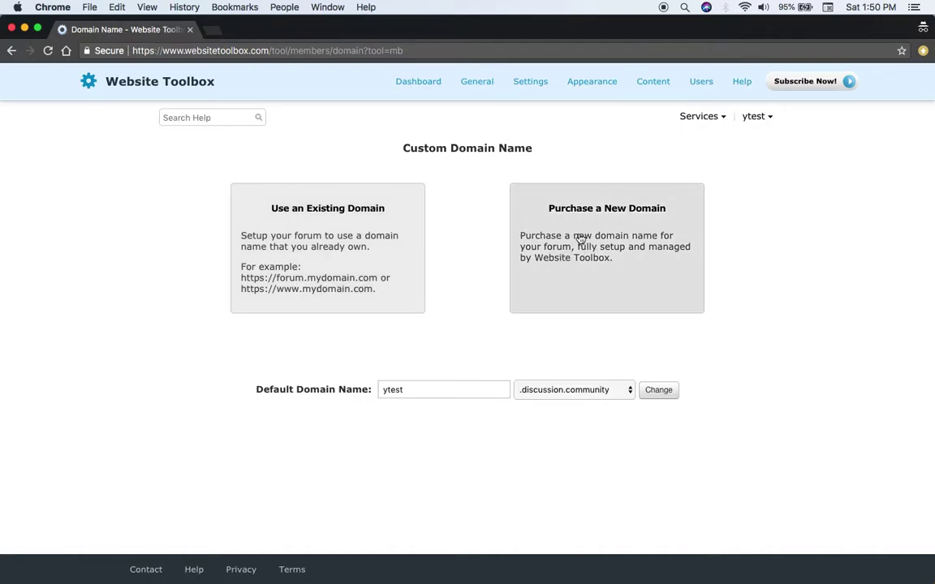
{"action": "left_click", "coordinate": [566, 393]}
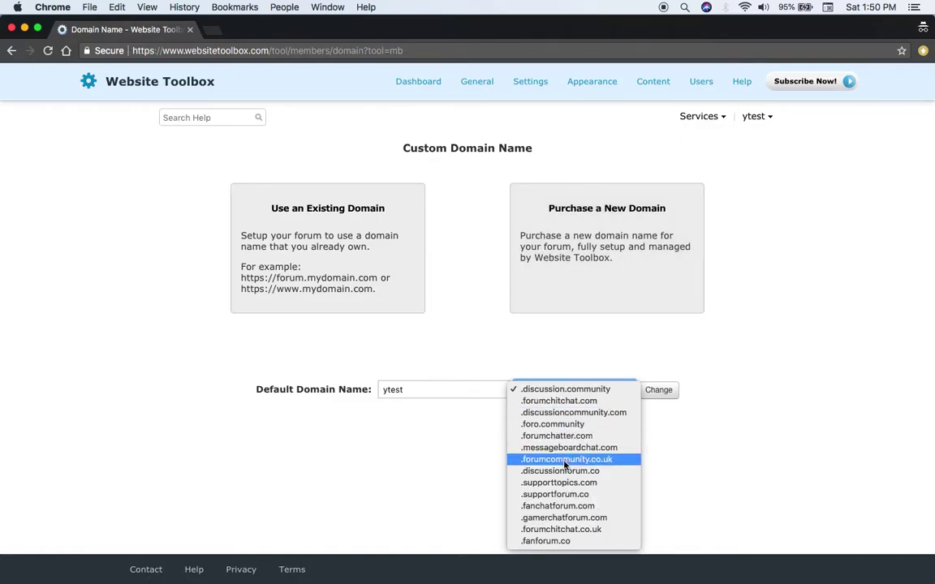
{"action": "left_click", "coordinate": [582, 354]}
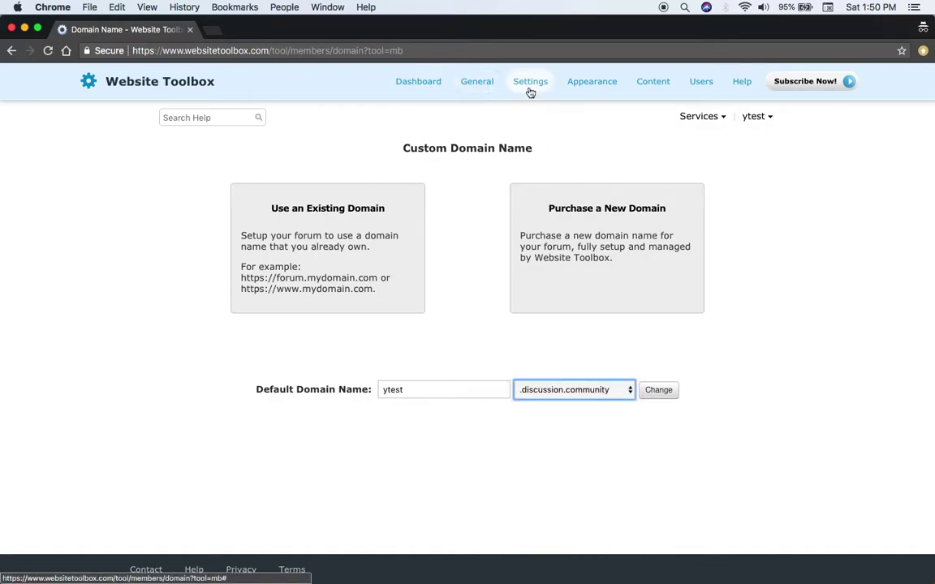
Open the Embed Code page under General and select the forum's embed code.
{"action": "mouse_move", "coordinate": [487, 91]}
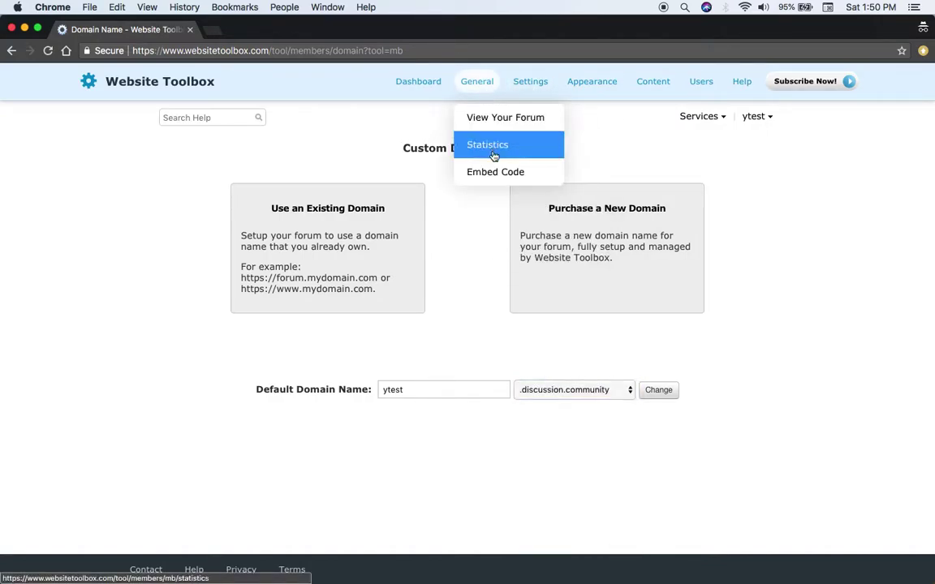
{"action": "left_click", "coordinate": [495, 182]}
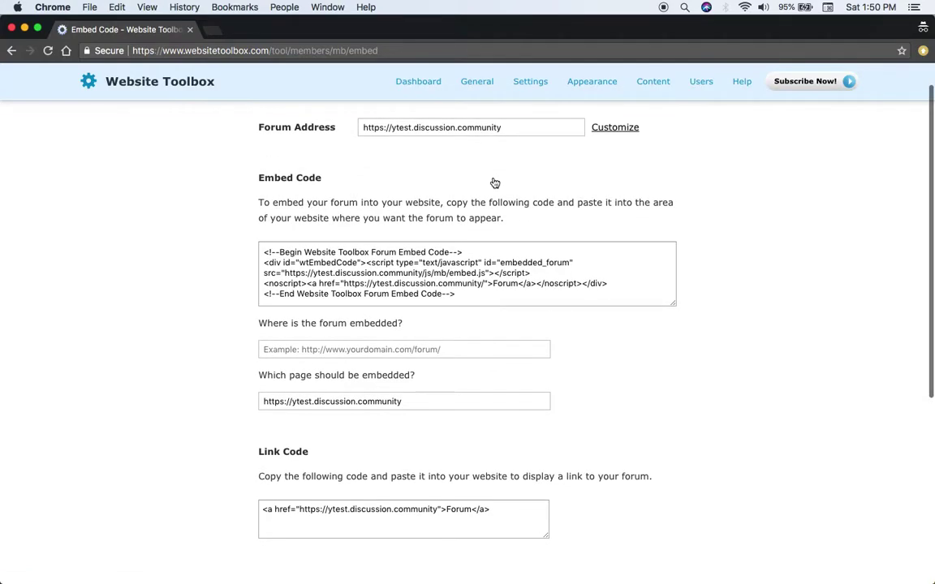
{"action": "left_click", "coordinate": [444, 318]}
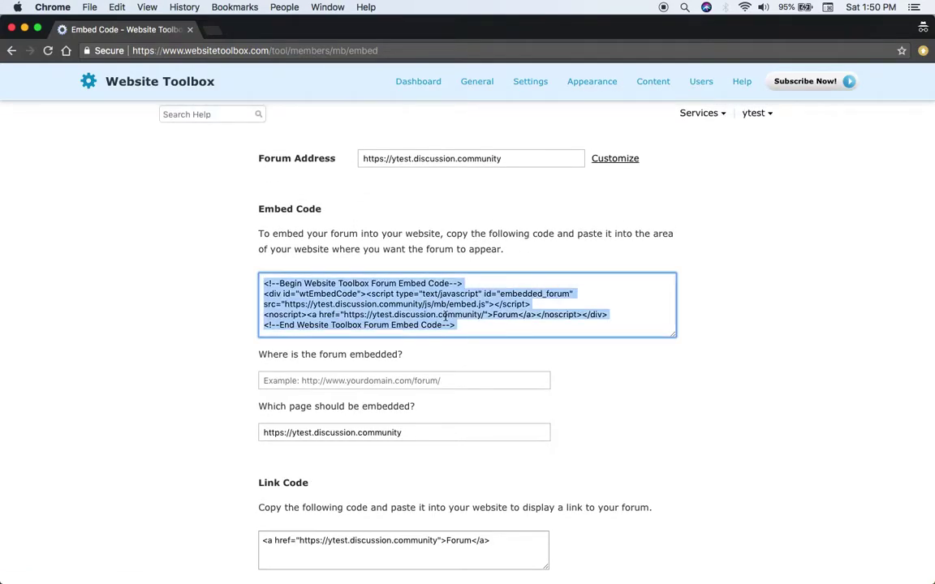
{"action": "scroll", "coordinate": [445, 316], "scroll_direction": "down", "scroll_amount": 1}
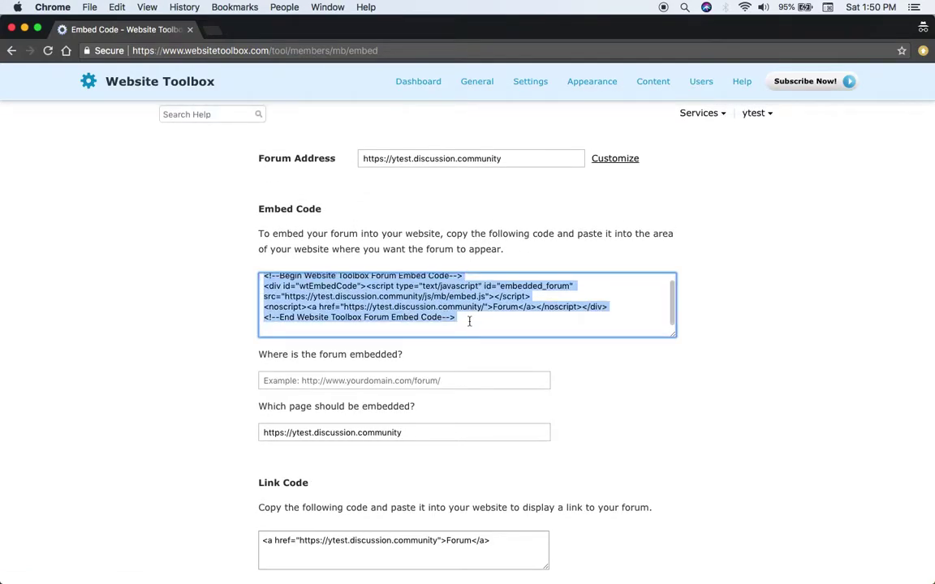
{"action": "left_click", "coordinate": [559, 423]}
{"action": "scroll", "coordinate": [609, 424], "scroll_direction": "down", "scroll_amount": 5}
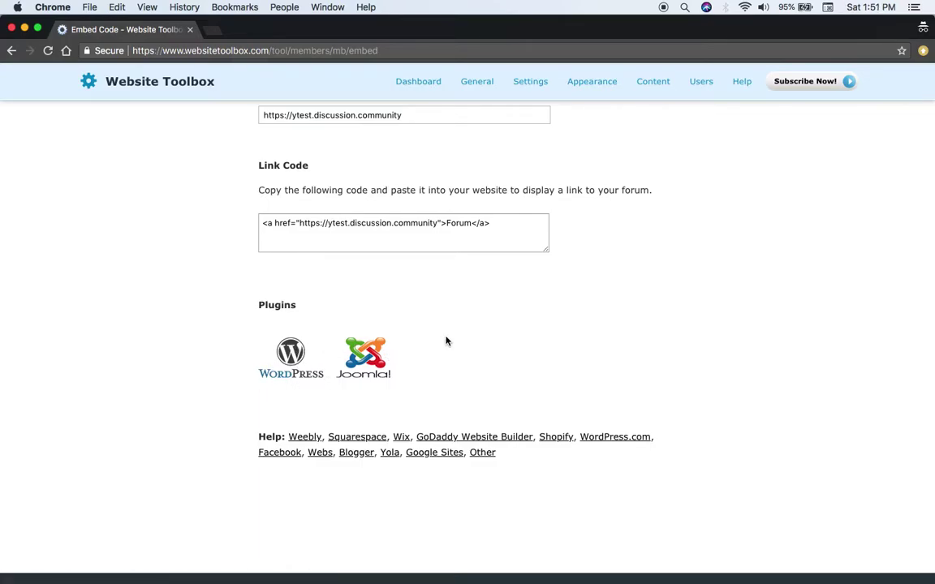
{"action": "scroll", "coordinate": [446, 341], "scroll_direction": "up", "scroll_amount": 2}
Select the forum's link code, then return to the top of the page.
{"action": "left_click", "coordinate": [432, 293]}
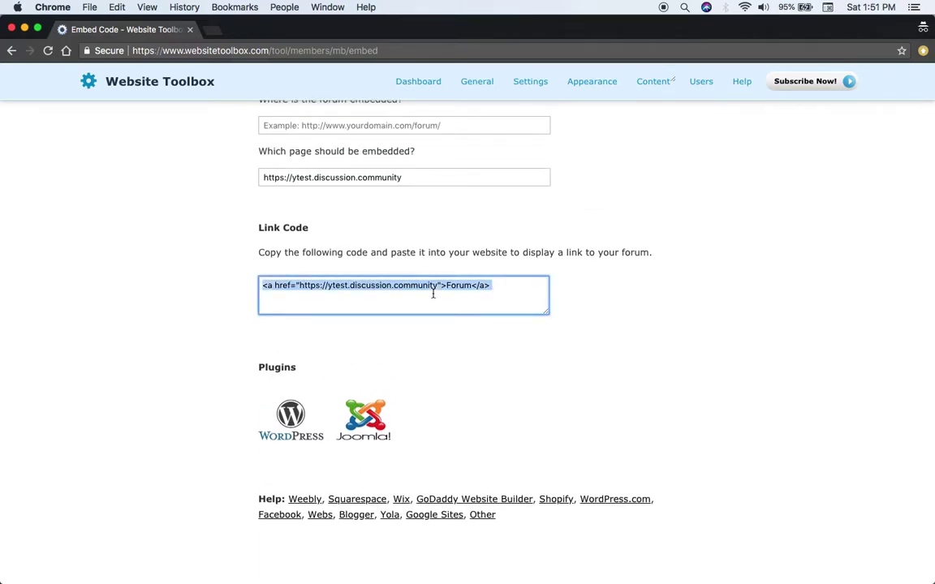
{"action": "left_click", "coordinate": [478, 333]}
{"action": "scroll", "coordinate": [477, 335], "scroll_direction": "up", "scroll_amount": 3}
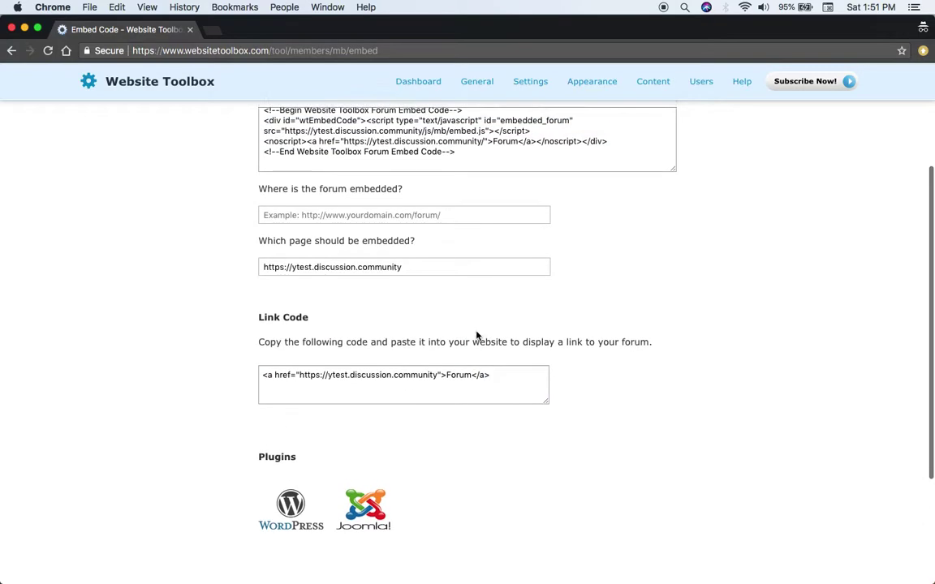
{"action": "scroll", "coordinate": [476, 334], "scroll_direction": "up", "scroll_amount": 5}
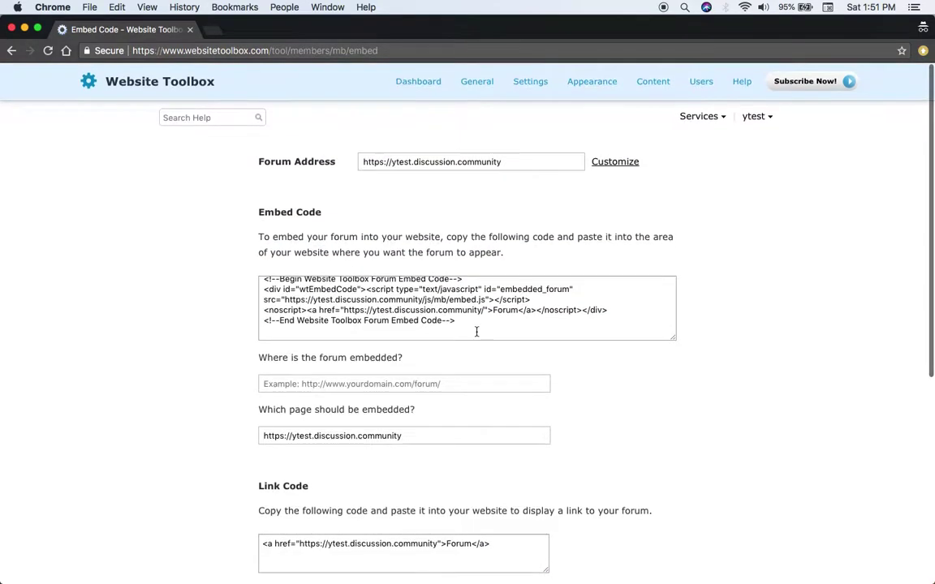
{"action": "scroll", "coordinate": [486, 319], "scroll_direction": "up", "scroll_amount": 1}
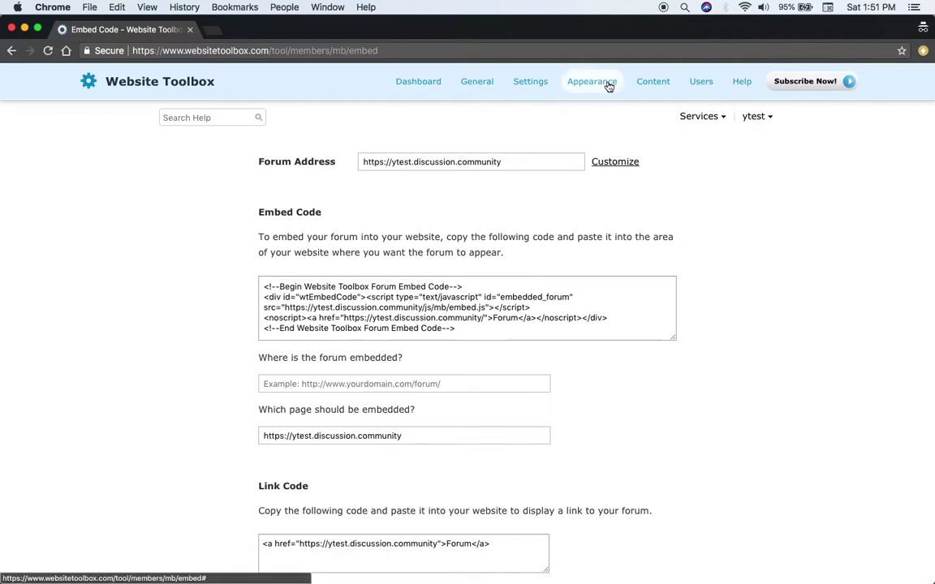
Open the Paid Access settings, showing cost 0 USD once and an empty PayPal email.
{"action": "left_click", "coordinate": [531, 82]}
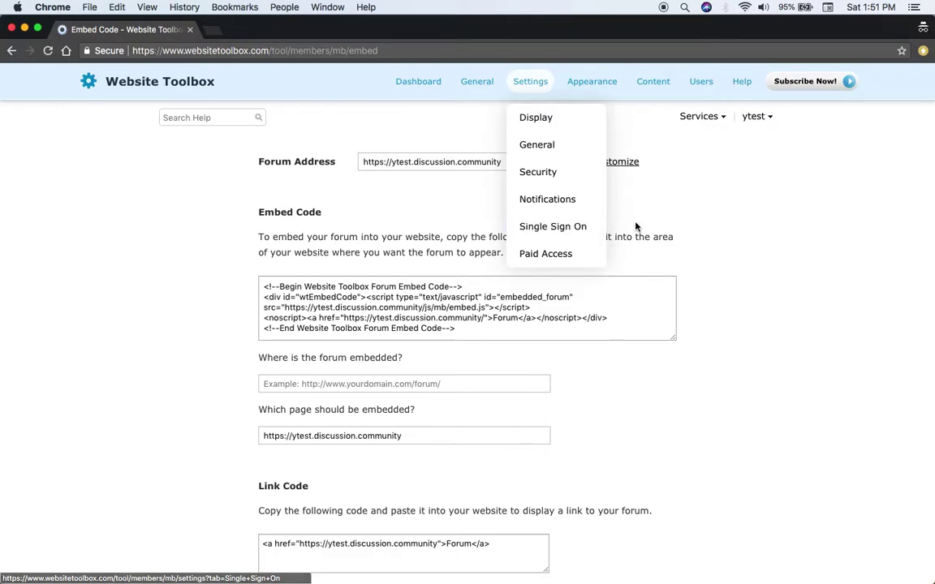
{"action": "scroll", "coordinate": [631, 233], "scroll_direction": "down", "scroll_amount": 1}
{"action": "scroll", "coordinate": [631, 233], "scroll_direction": "down", "scroll_amount": 5}
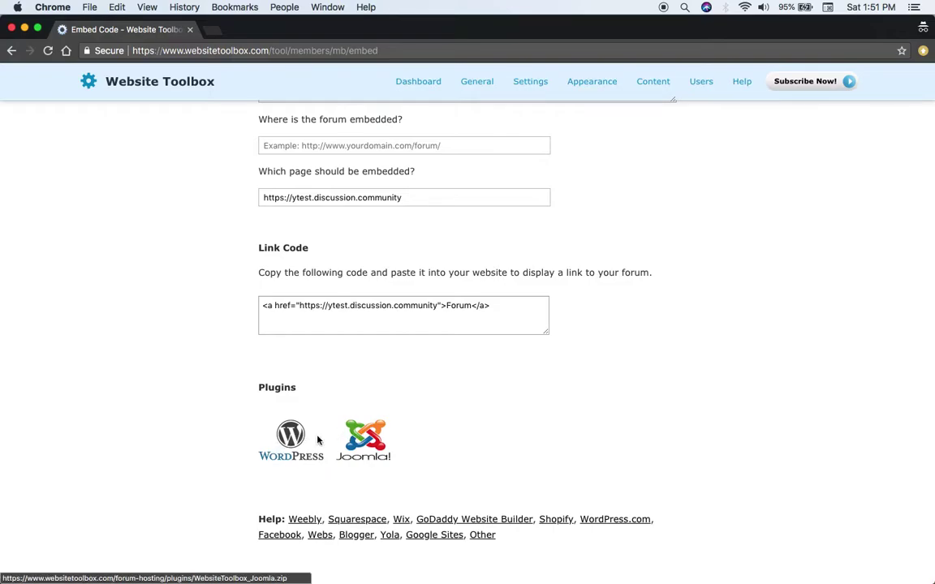
{"action": "scroll", "coordinate": [459, 424], "scroll_direction": "up", "scroll_amount": 5}
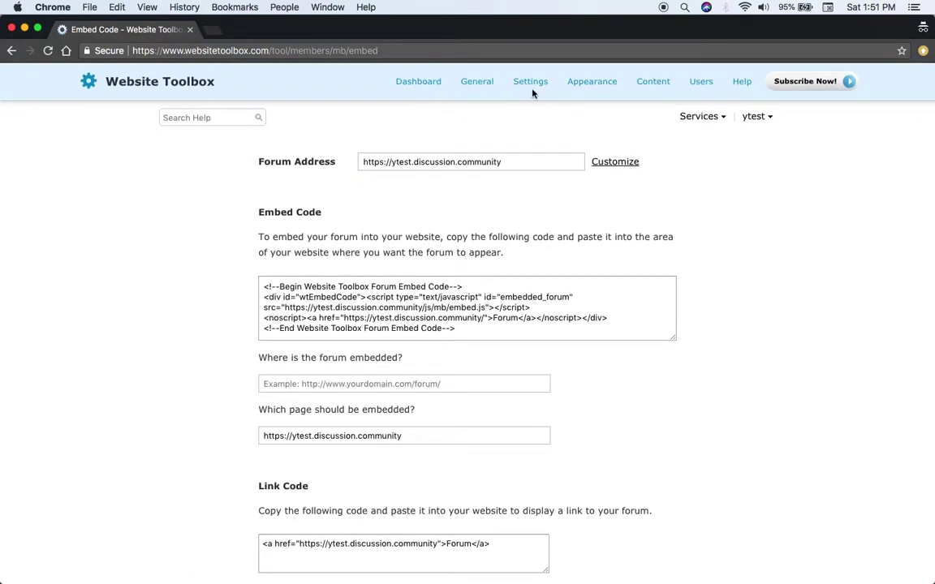
{"action": "mouse_move", "coordinate": [532, 84]}
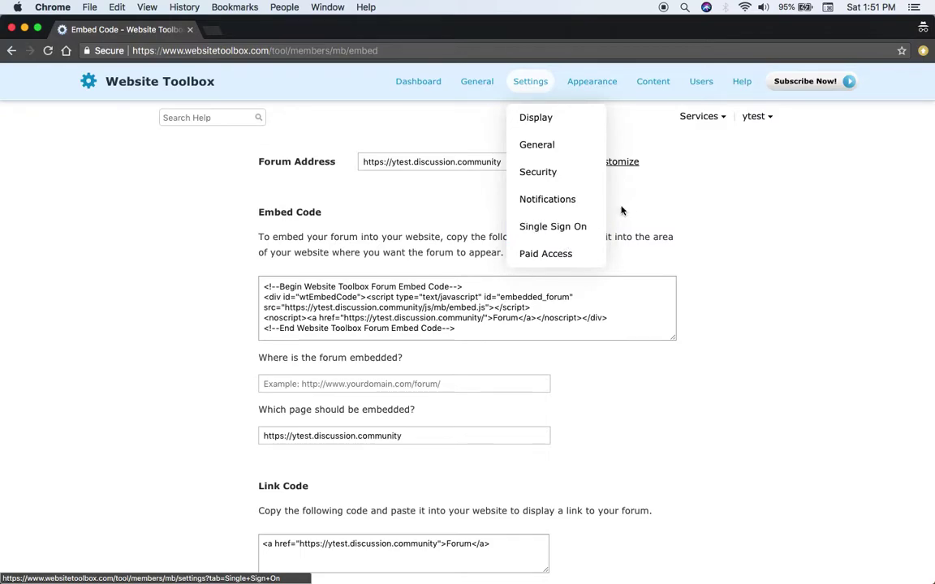
{"action": "left_click", "coordinate": [560, 256]}
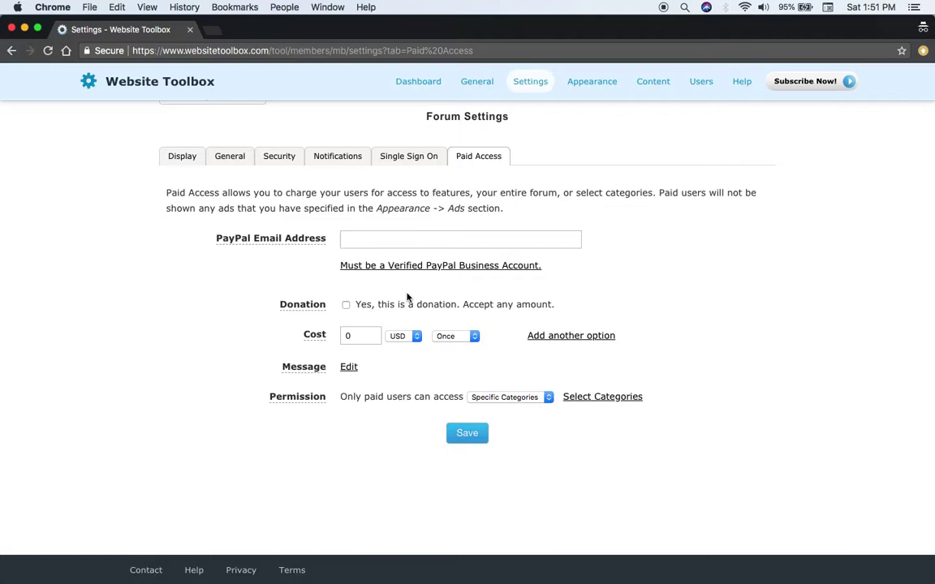
Open the Forum Ads page under Appearance and scroll through its ad code boxes.
{"action": "mouse_move", "coordinate": [454, 398]}
{"action": "scroll", "coordinate": [456, 378], "scroll_direction": "up", "scroll_amount": 1}
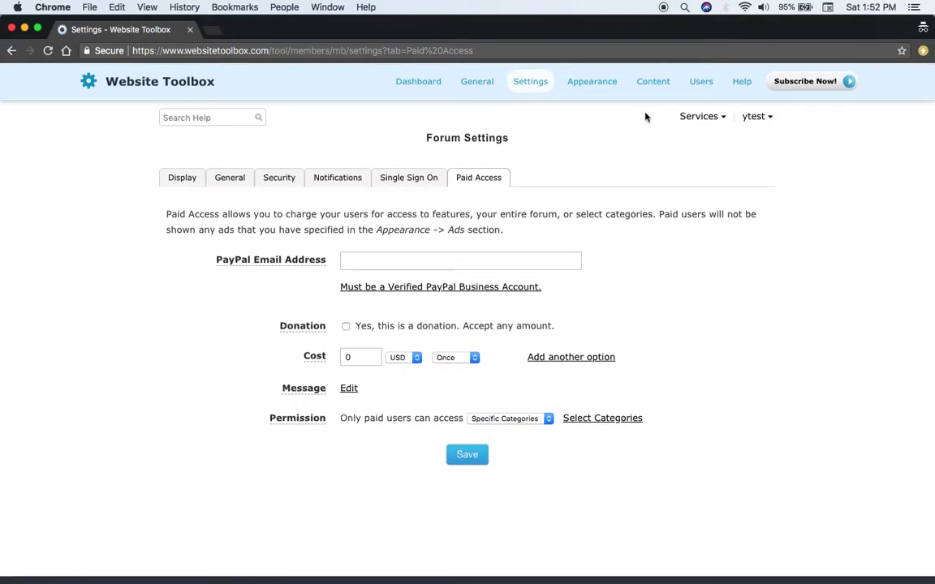
{"action": "mouse_move", "coordinate": [654, 88]}
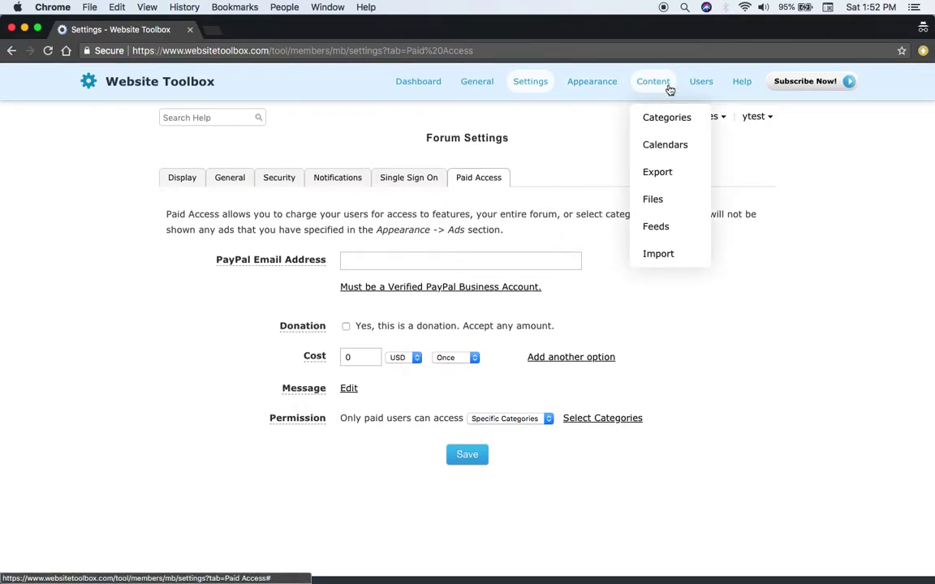
{"action": "mouse_move", "coordinate": [537, 86]}
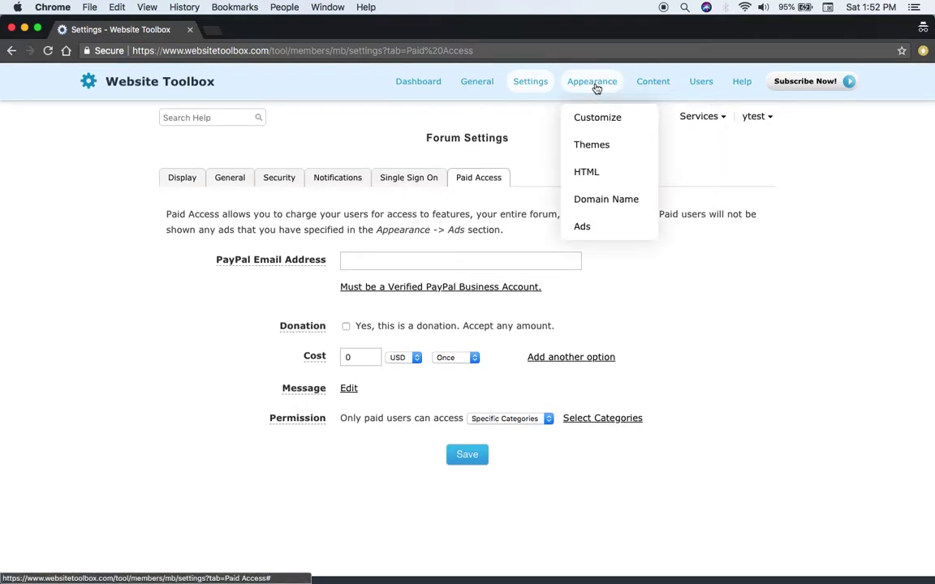
{"action": "left_click", "coordinate": [588, 230]}
{"action": "scroll", "coordinate": [343, 407], "scroll_direction": "down", "scroll_amount": 5}
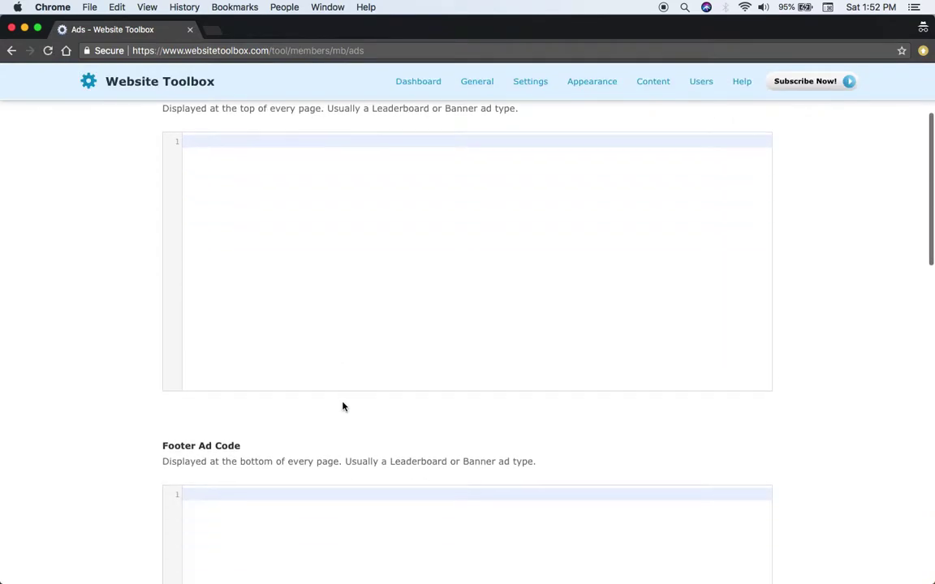
{"action": "scroll", "coordinate": [296, 486], "scroll_direction": "down", "scroll_amount": 5}
{"action": "scroll", "coordinate": [334, 395], "scroll_direction": "down", "scroll_amount": 3}
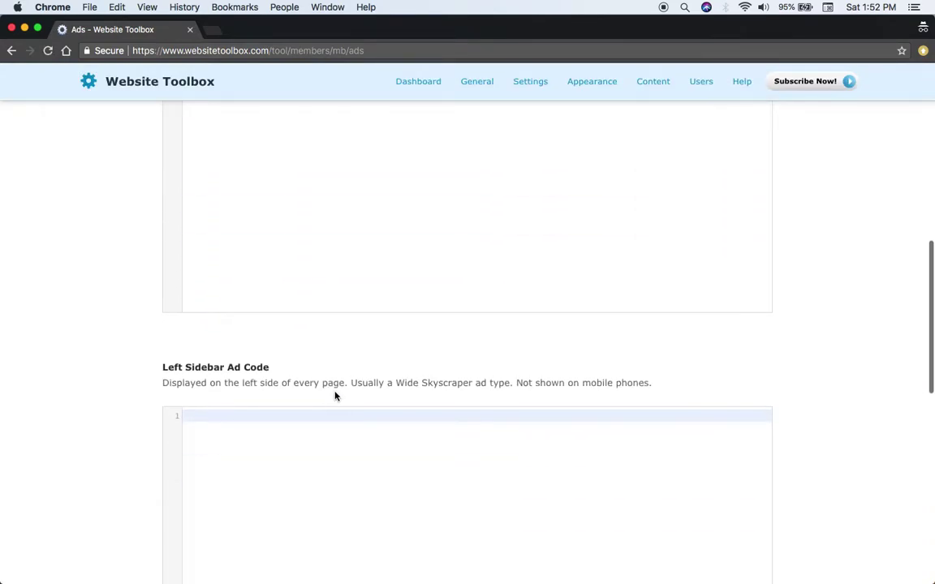
{"action": "scroll", "coordinate": [333, 395], "scroll_direction": "down", "scroll_amount": 5}
{"action": "scroll", "coordinate": [359, 351], "scroll_direction": "up", "scroll_amount": 10}
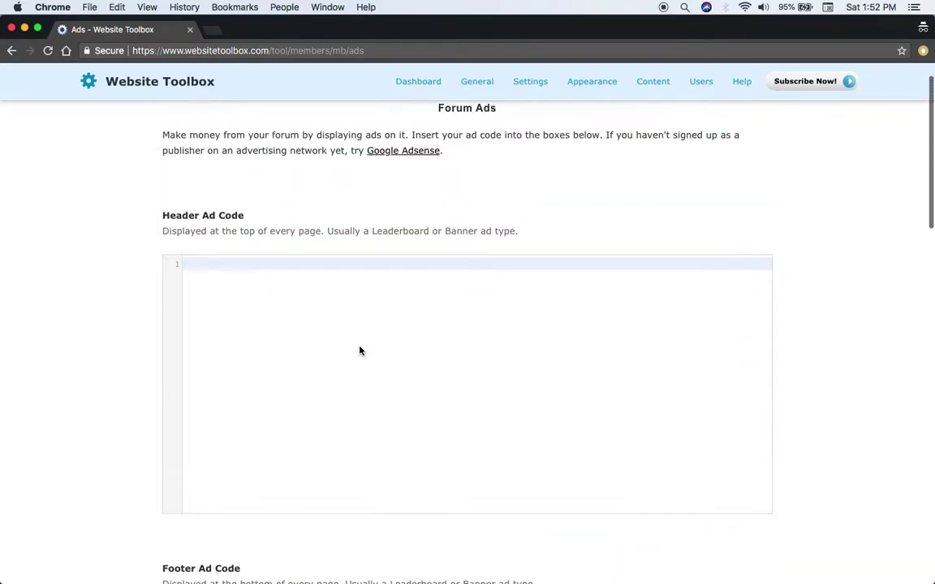
{"action": "scroll", "coordinate": [360, 351], "scroll_direction": "up", "scroll_amount": 2}
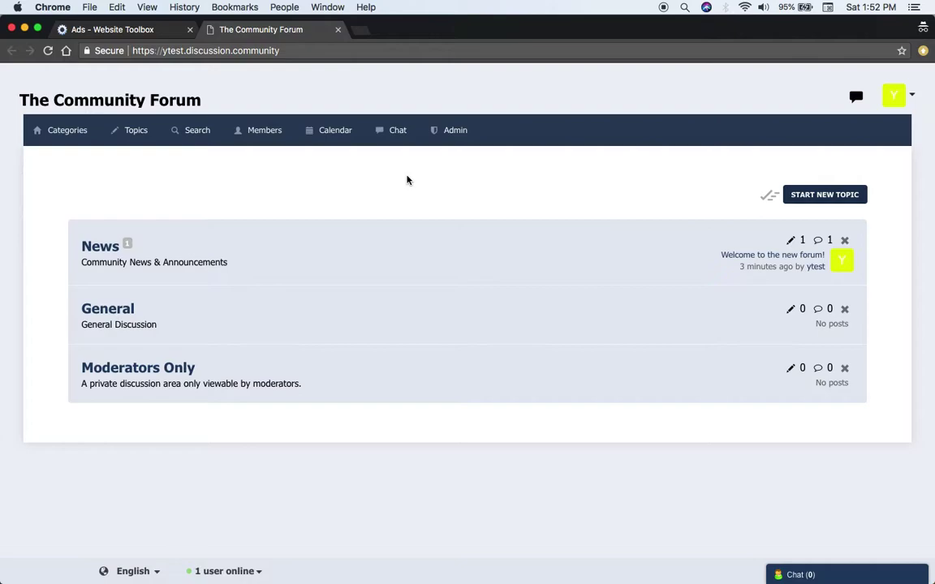
Toggle the forum chat panel, read the 'Welcome to the new forum!' topic, then close its tab.
{"action": "left_click", "coordinate": [806, 575]}
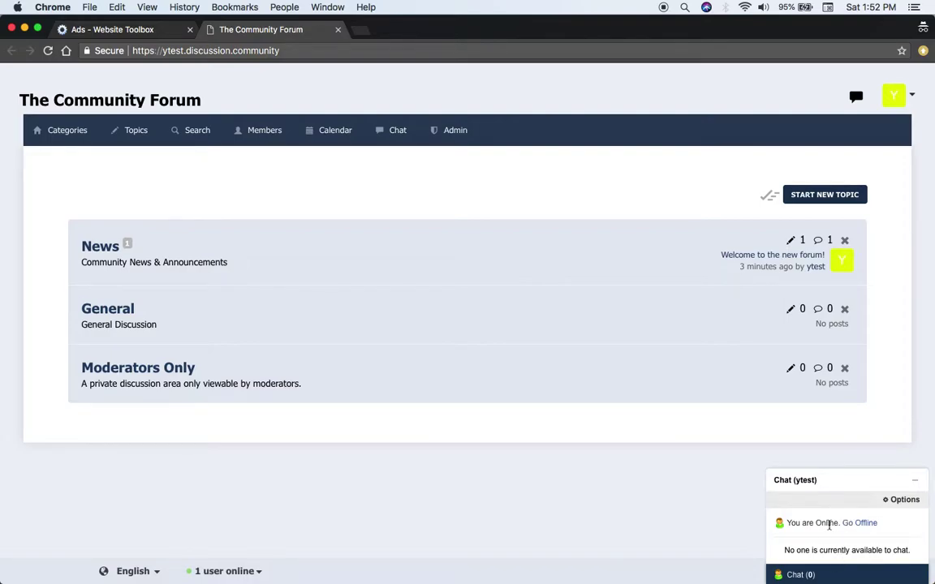
{"action": "left_click", "coordinate": [592, 518]}
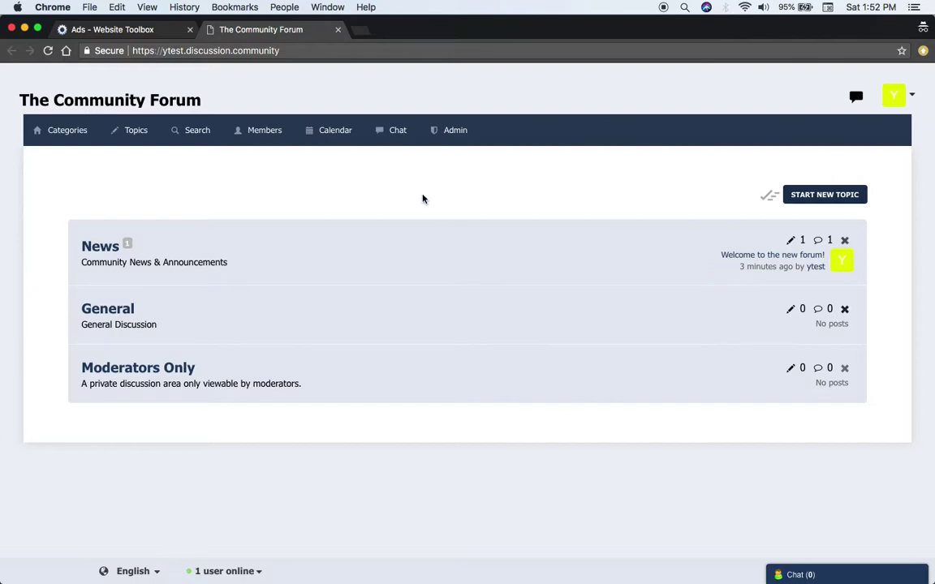
{"action": "left_click", "coordinate": [138, 128]}
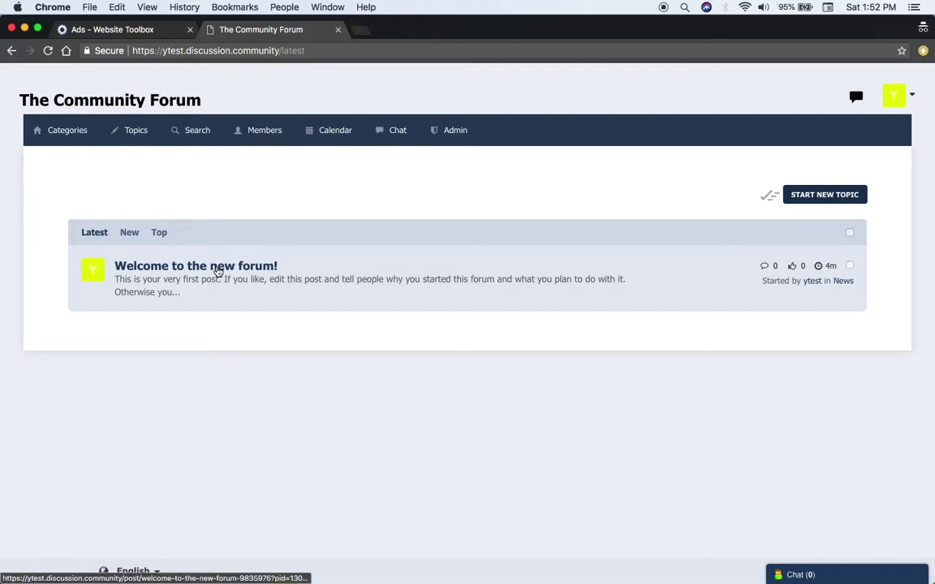
{"action": "left_click", "coordinate": [219, 268]}
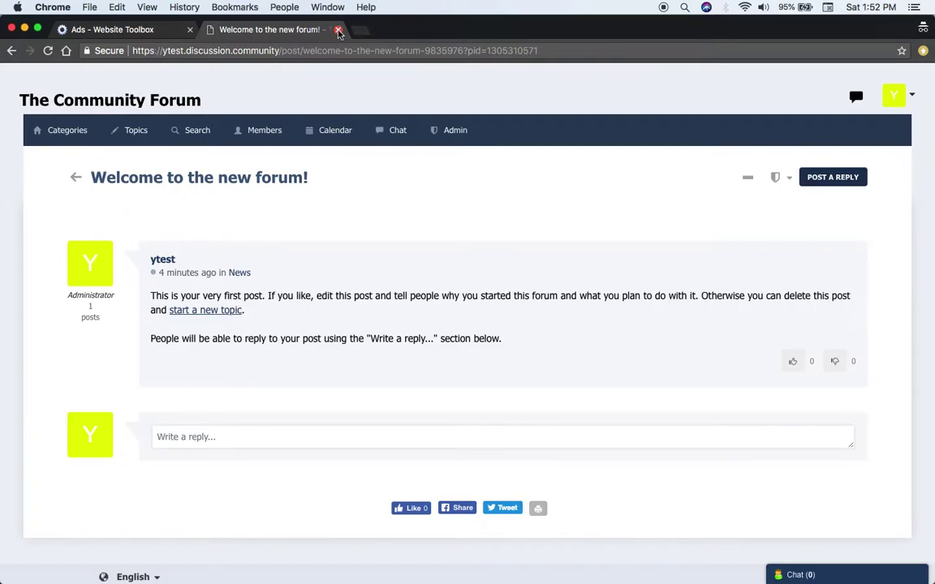
{"action": "left_click", "coordinate": [337, 28]}
Activate the Classic theme for the forum, then view the All Members list showing one member.
{"action": "mouse_move", "coordinate": [602, 100]}
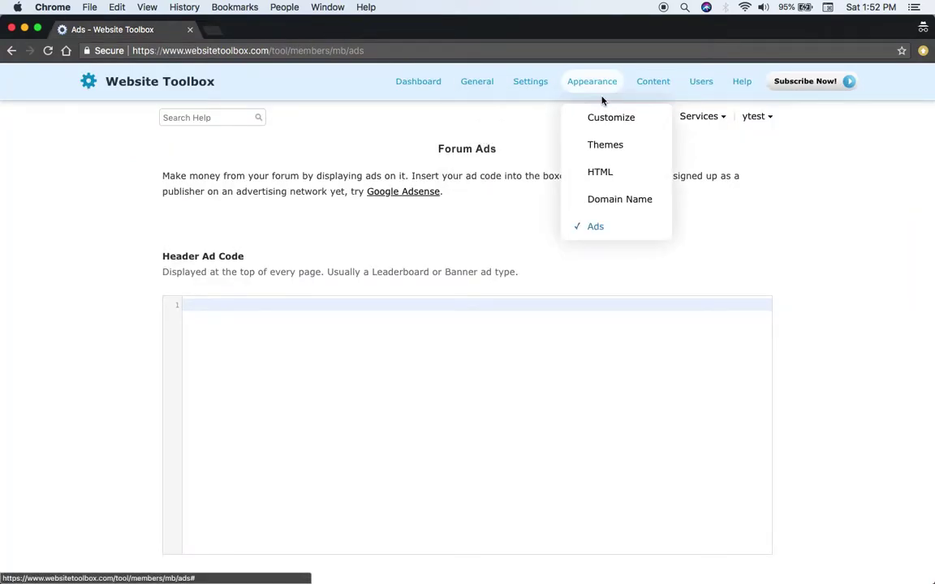
{"action": "left_click", "coordinate": [606, 147]}
{"action": "scroll", "coordinate": [606, 152], "scroll_direction": "down", "scroll_amount": 5}
{"action": "scroll", "coordinate": [608, 154], "scroll_direction": "down", "scroll_amount": 5}
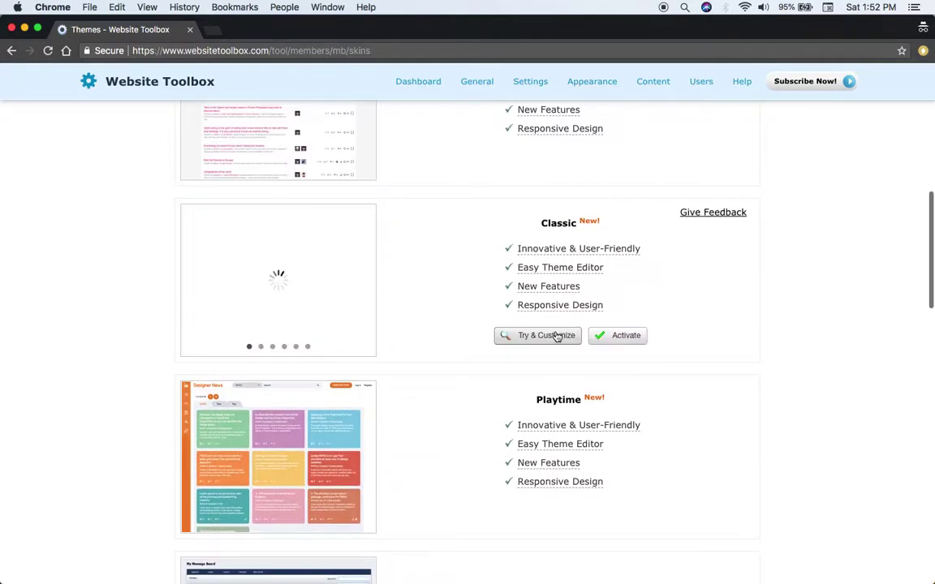
{"action": "left_click", "coordinate": [611, 336]}
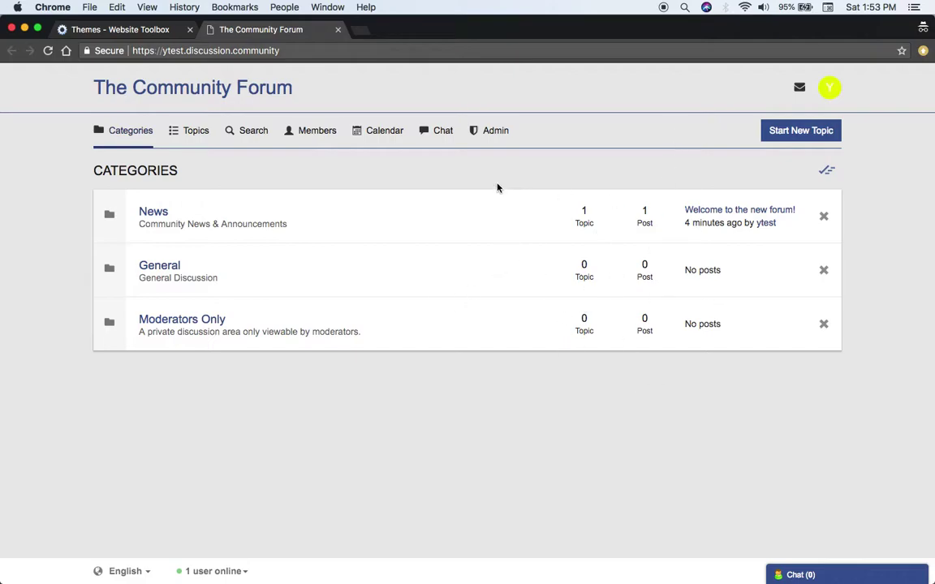
{"action": "left_click", "coordinate": [319, 139]}
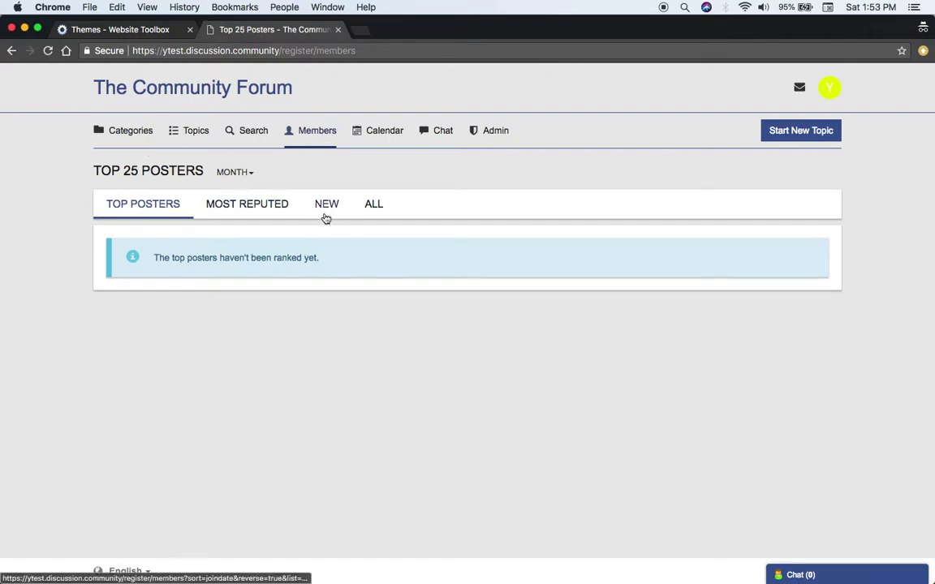
{"action": "left_click", "coordinate": [367, 212]}
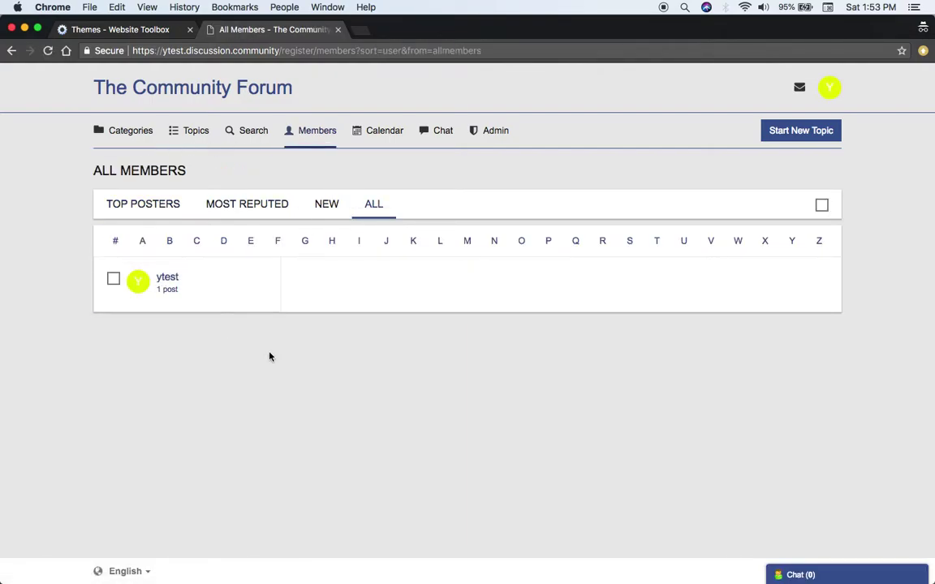
Close the members tab and review the forum categories and their empty Moderators list.
{"action": "left_click", "coordinate": [338, 29]}
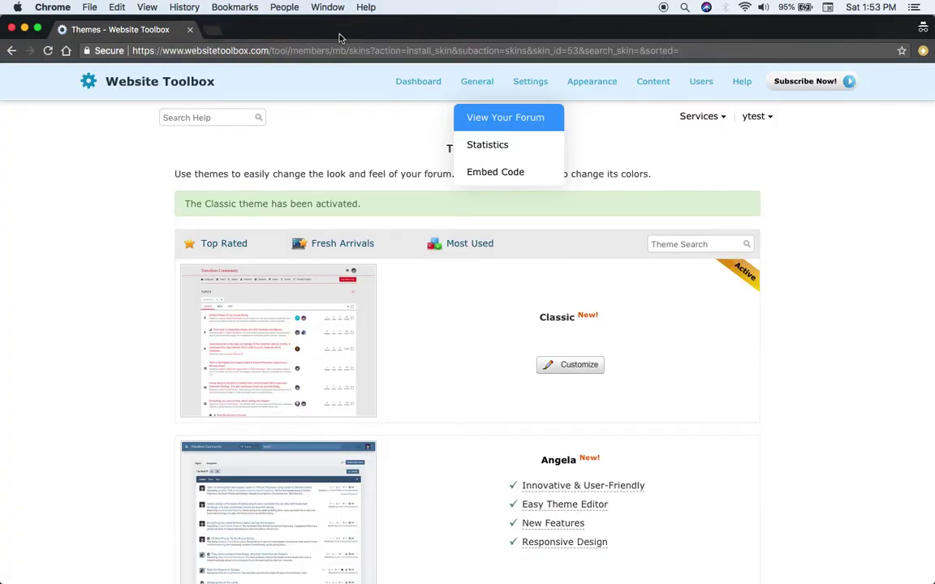
{"action": "mouse_move", "coordinate": [643, 84]}
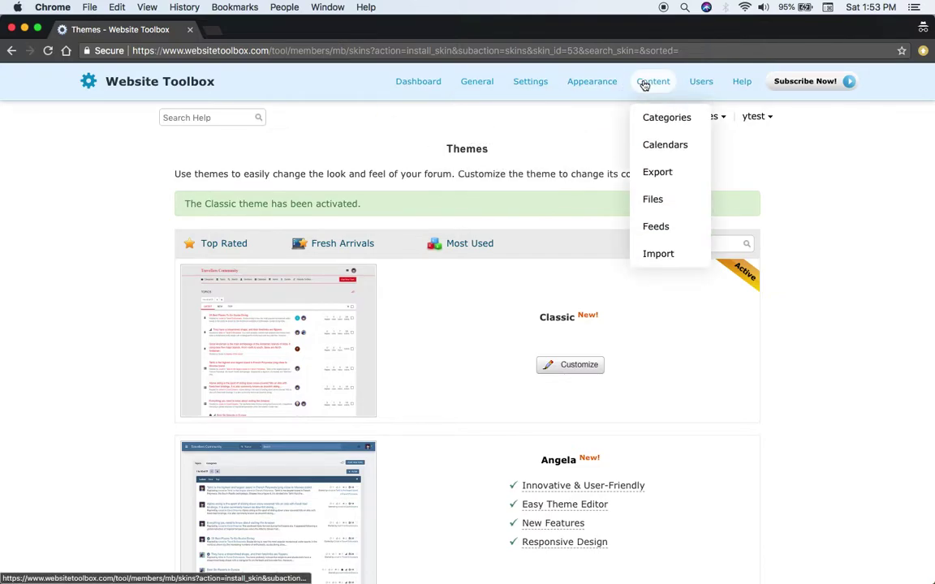
{"action": "left_click", "coordinate": [668, 122]}
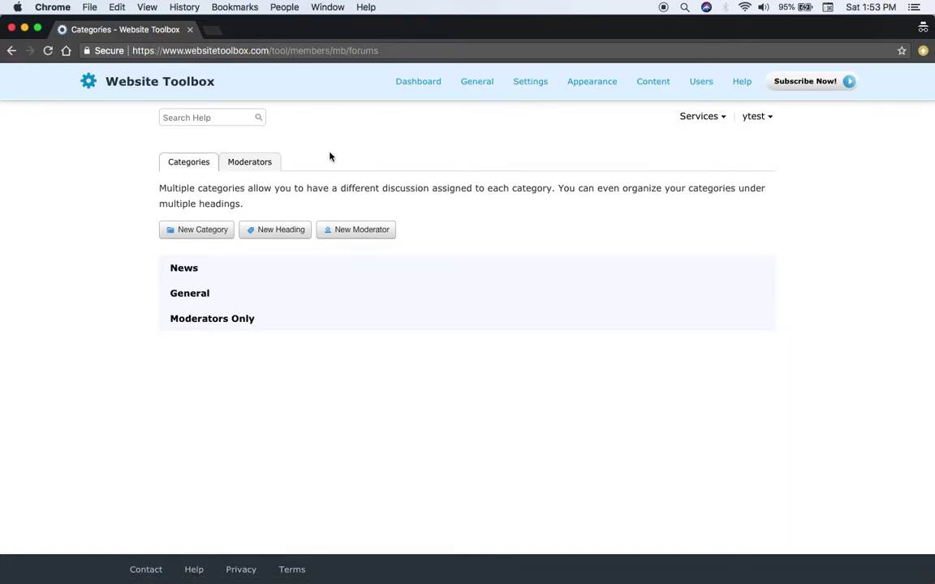
{"action": "left_click", "coordinate": [270, 166]}
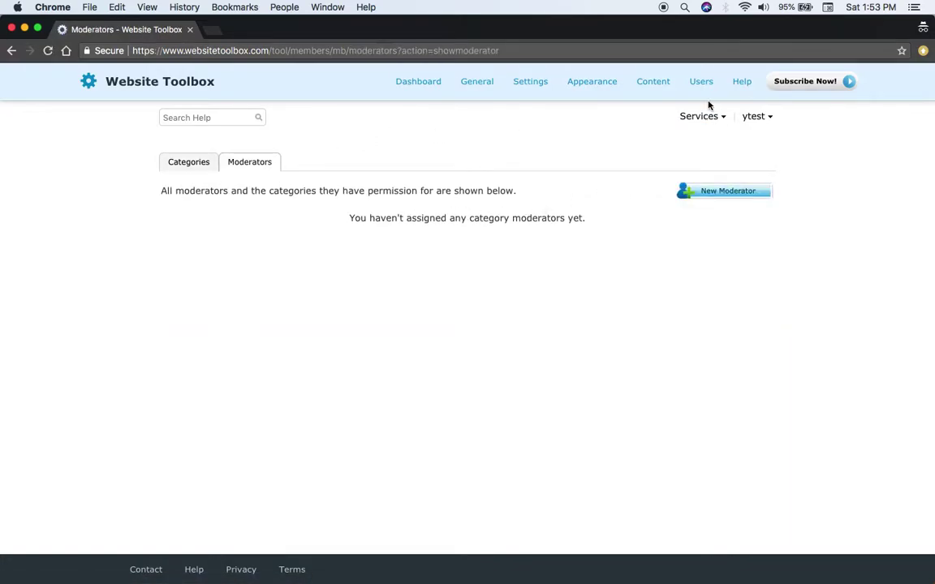
View the Administrators page listing the forum owner with All Permissions.
{"action": "mouse_move", "coordinate": [700, 90]}
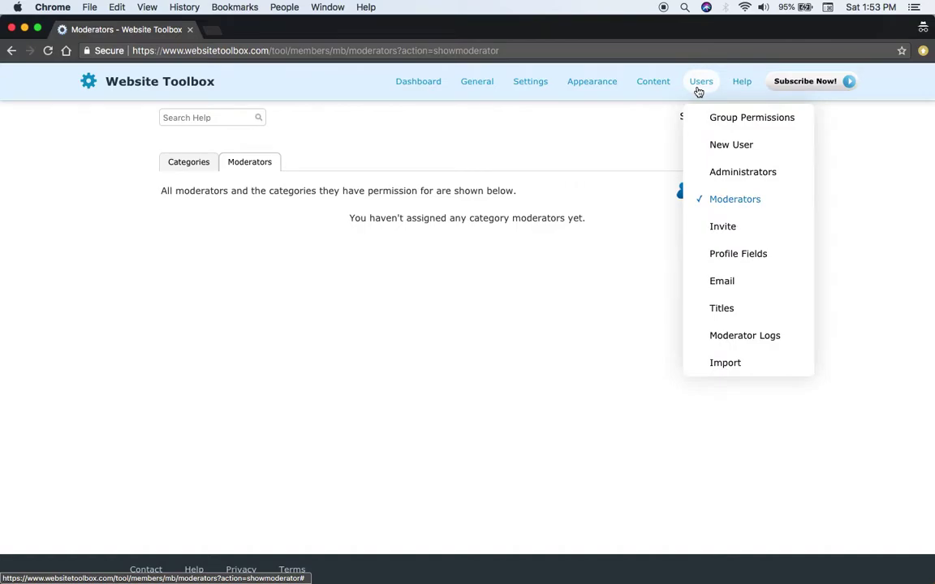
{"action": "left_click", "coordinate": [714, 174]}
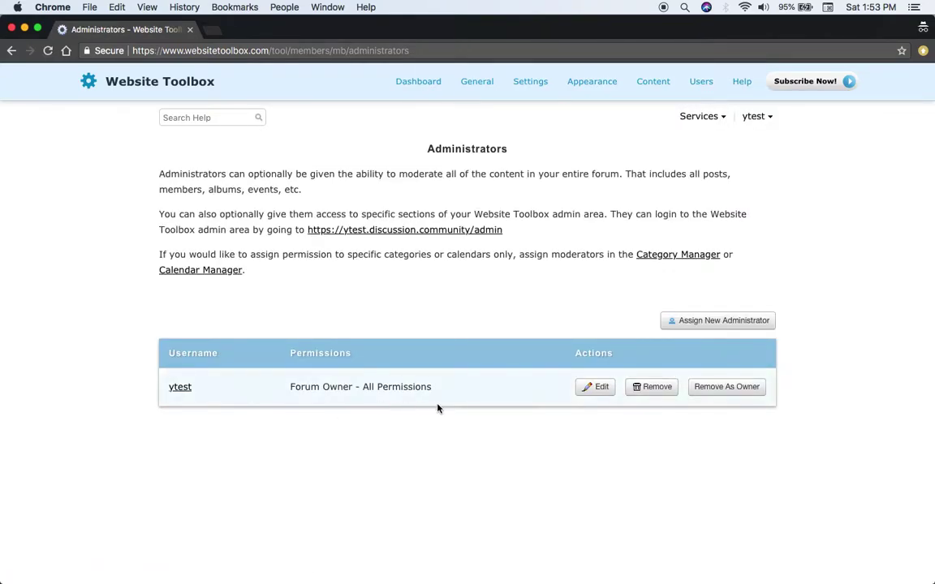
{"action": "scroll", "coordinate": [437, 409], "scroll_direction": "down", "scroll_amount": 2}
{"action": "scroll", "coordinate": [437, 408], "scroll_direction": "up", "scroll_amount": 2}
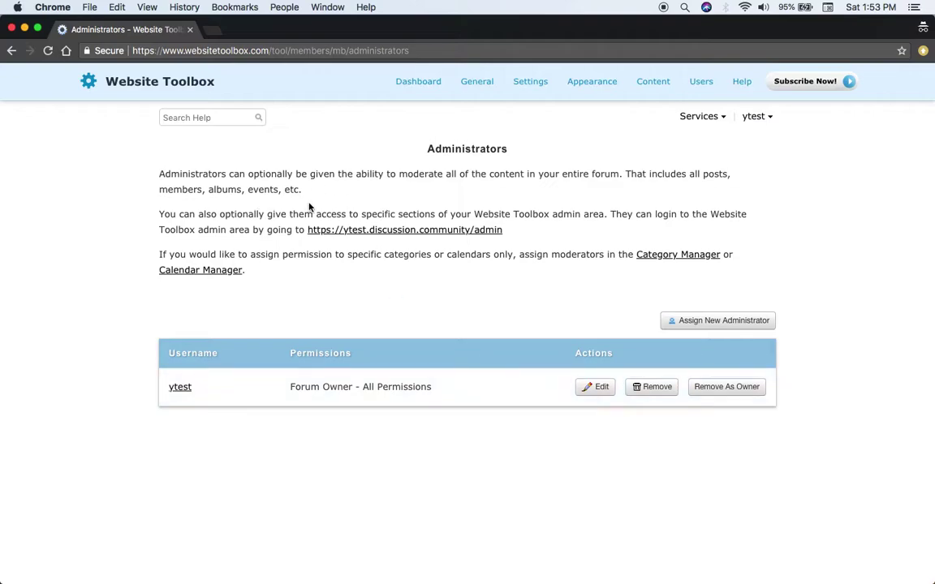
Go back to the Forum Dashboard showing the forum address and Quick Start Guide.
{"action": "left_click", "coordinate": [418, 86]}
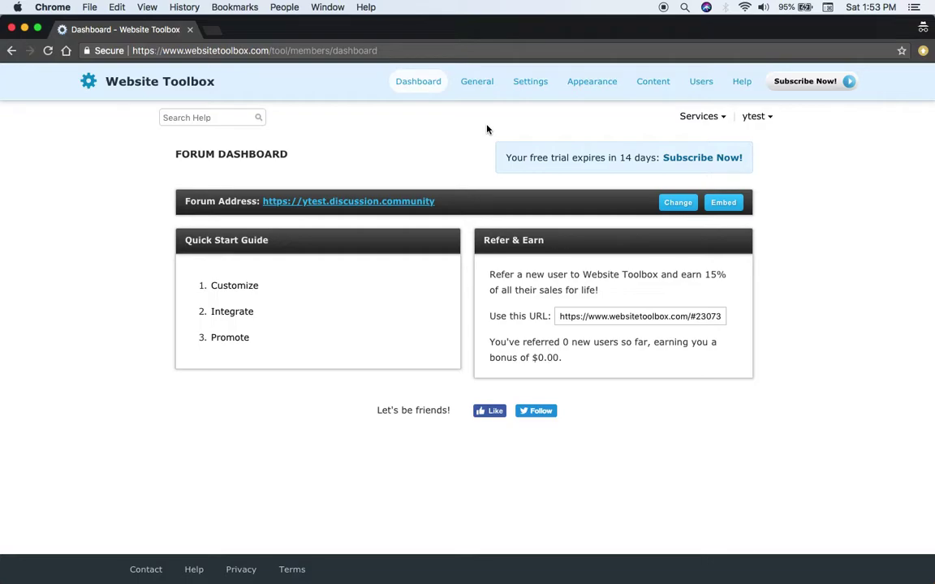